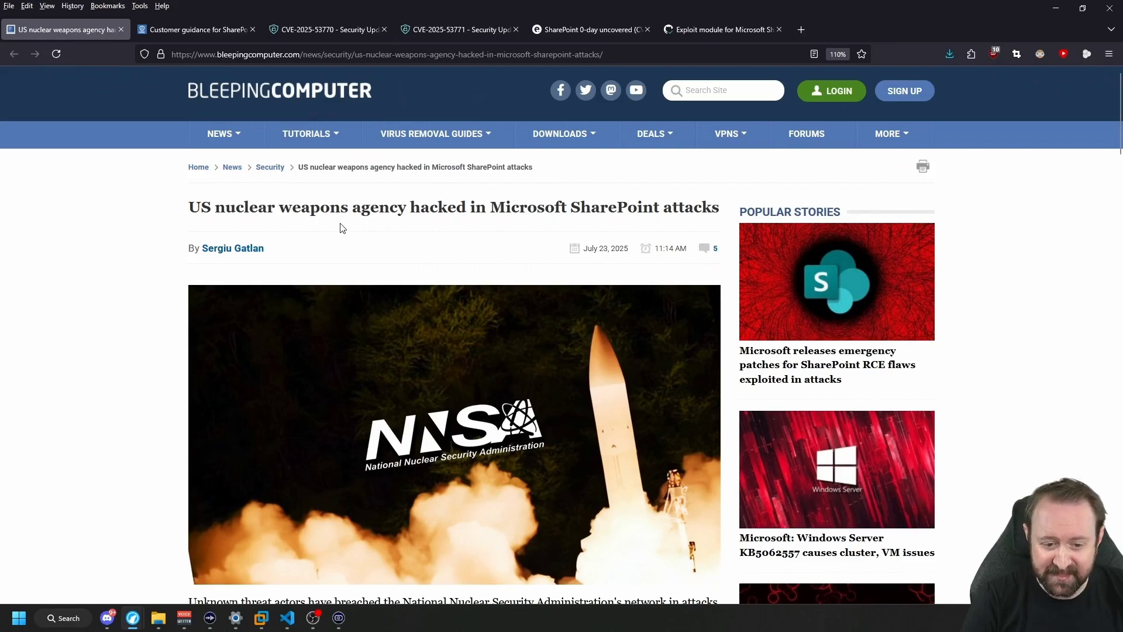
pyautogui.scroll(-4, 434, 221)
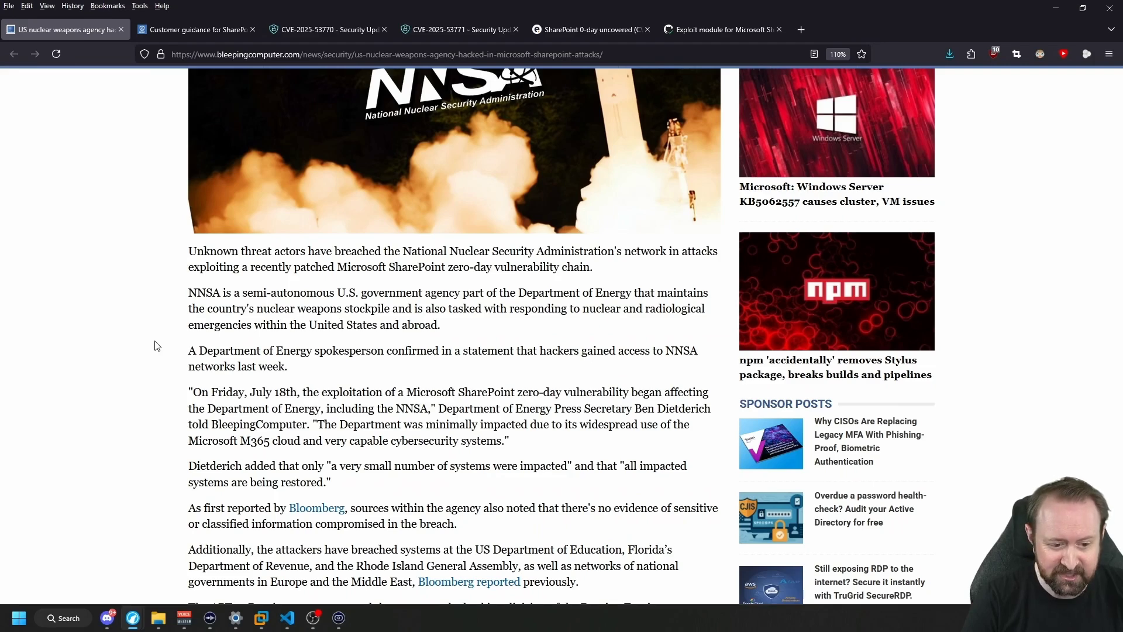
pyautogui.scroll(4, 481, 364)
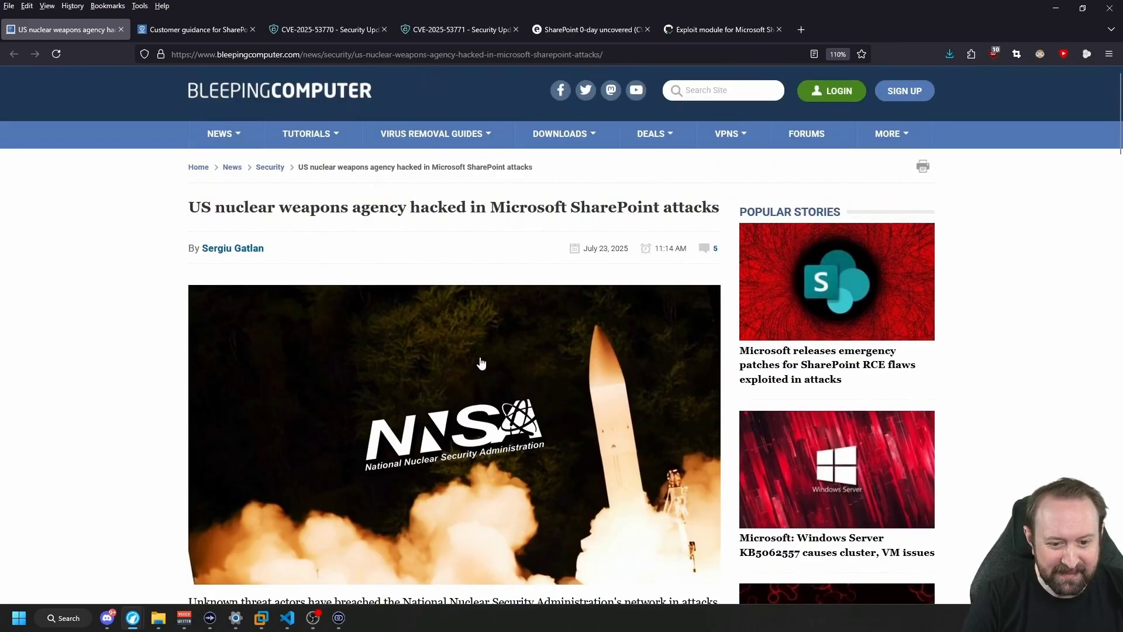
pyautogui.scroll(-4, 481, 364)
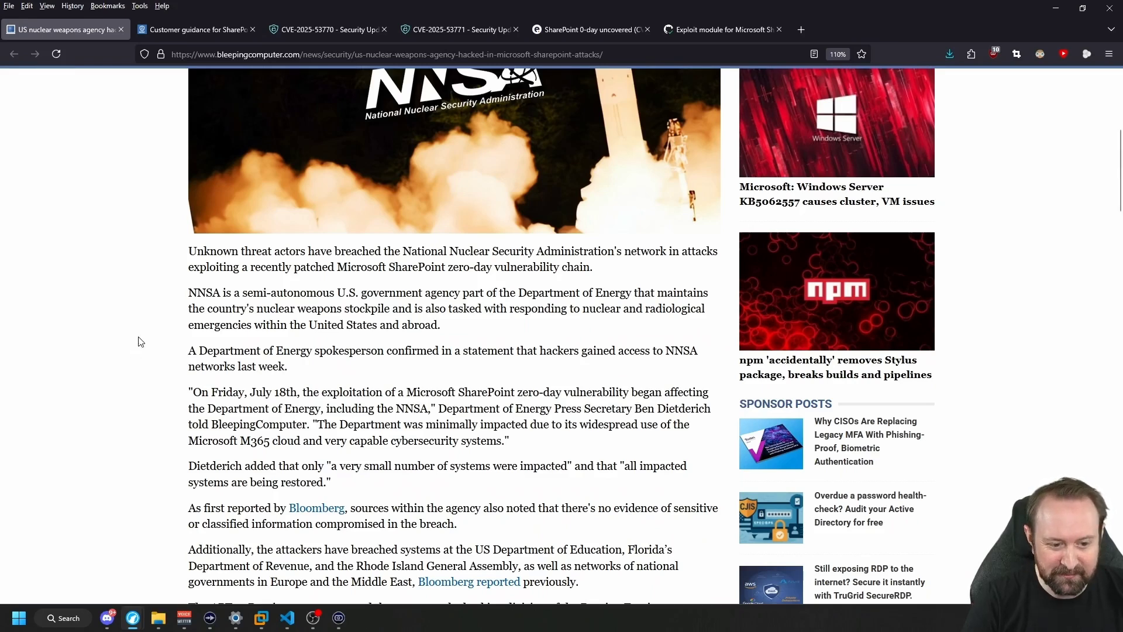
# Switch to Microsoft's SharePoint customer guidance tab and highlight CVE-2025-53770 in its title
pyautogui.click(197, 30)
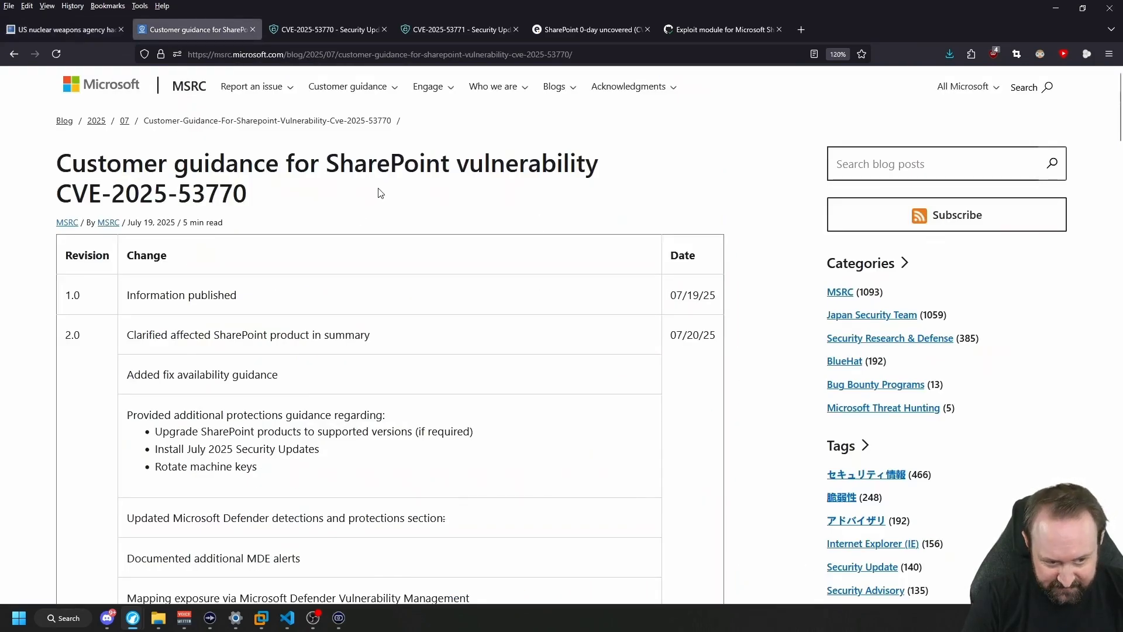
pyautogui.moveTo(259, 208); pyautogui.dragTo(57, 195)
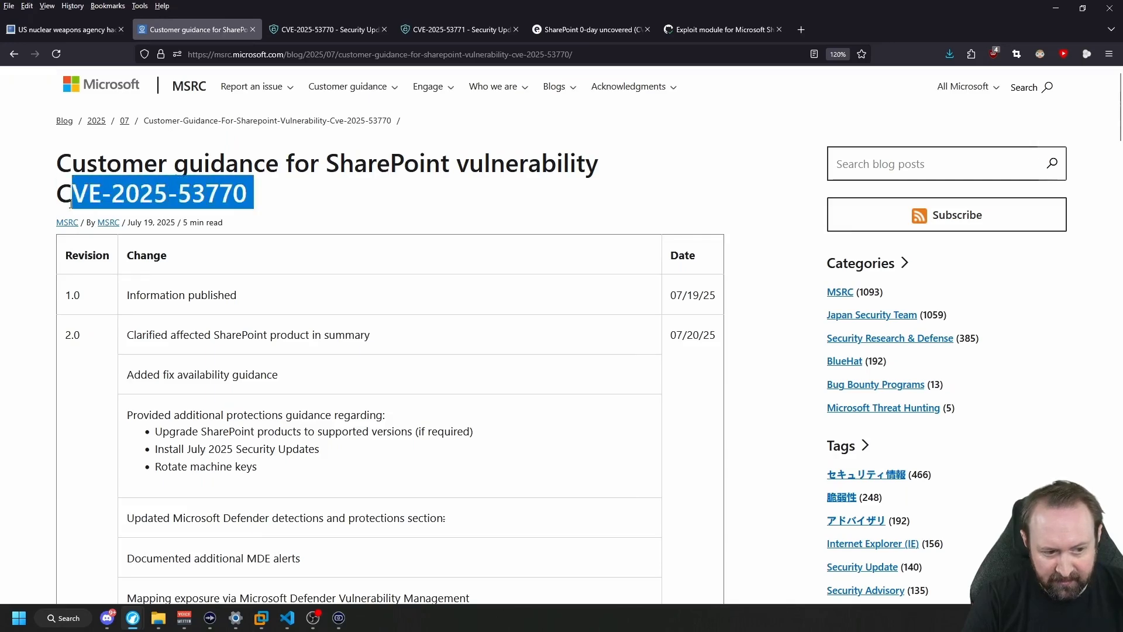
pyautogui.click(390, 212)
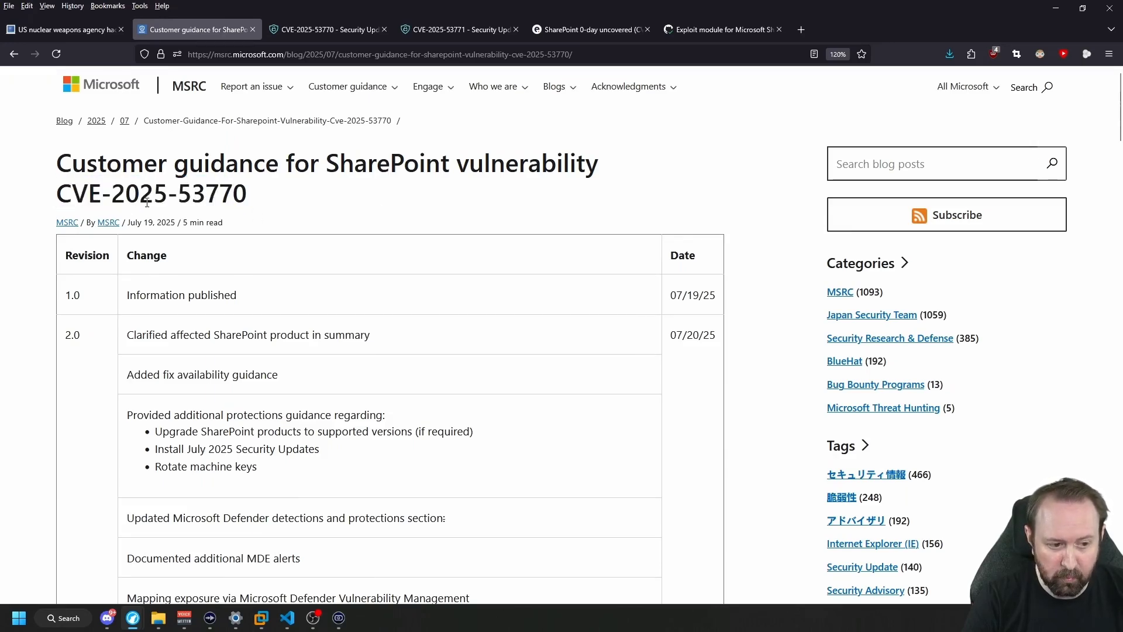
pyautogui.moveTo(56, 195); pyautogui.dragTo(254, 196)
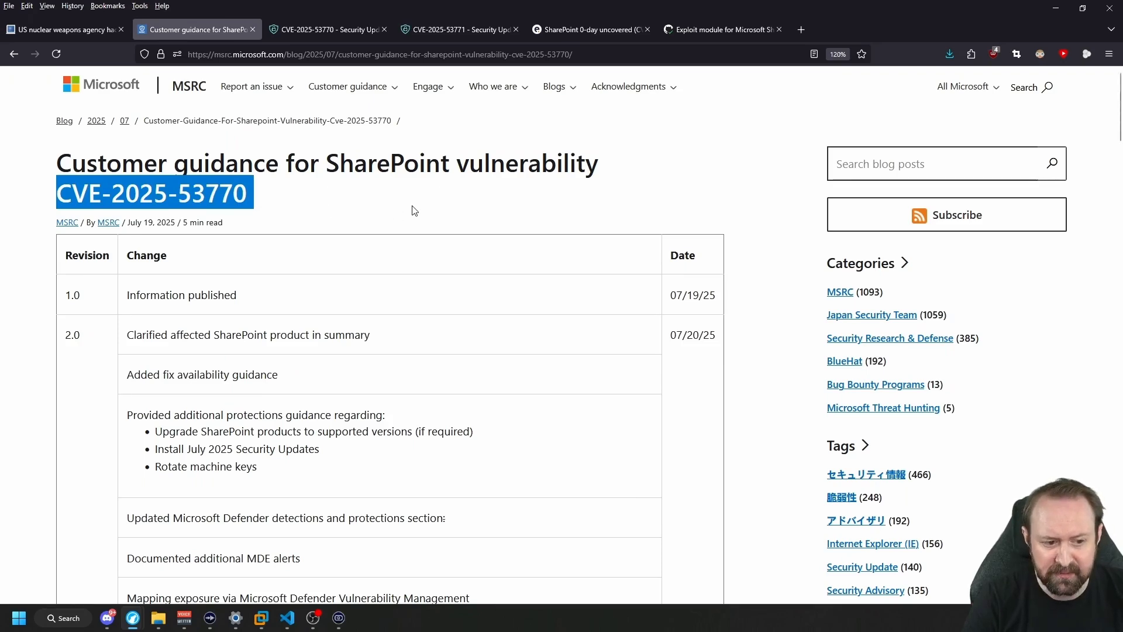
pyautogui.click(72, 195)
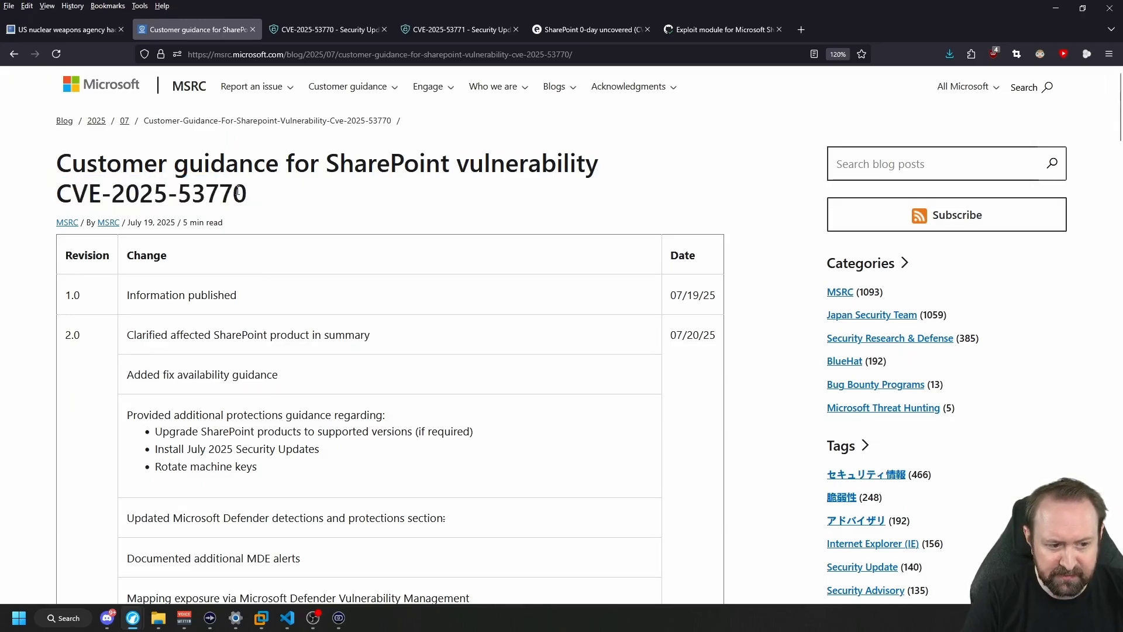
pyautogui.scroll(-2, 421, 204)
pyautogui.scroll(-3, 364, 341)
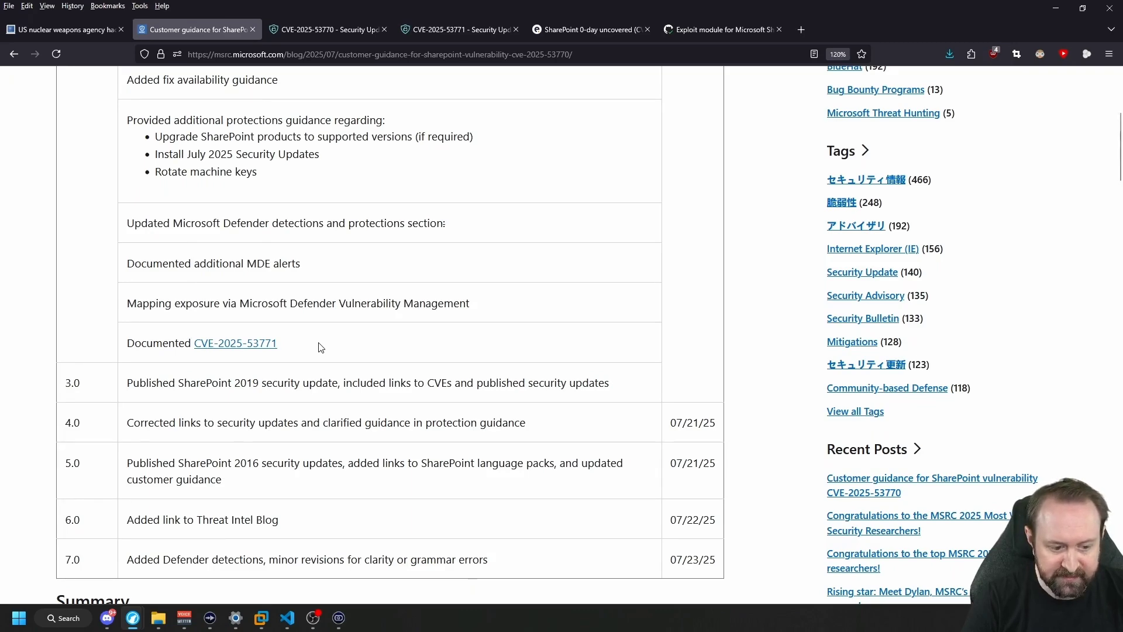
pyautogui.scroll(-2, 319, 350)
pyautogui.scroll(-5, 394, 291)
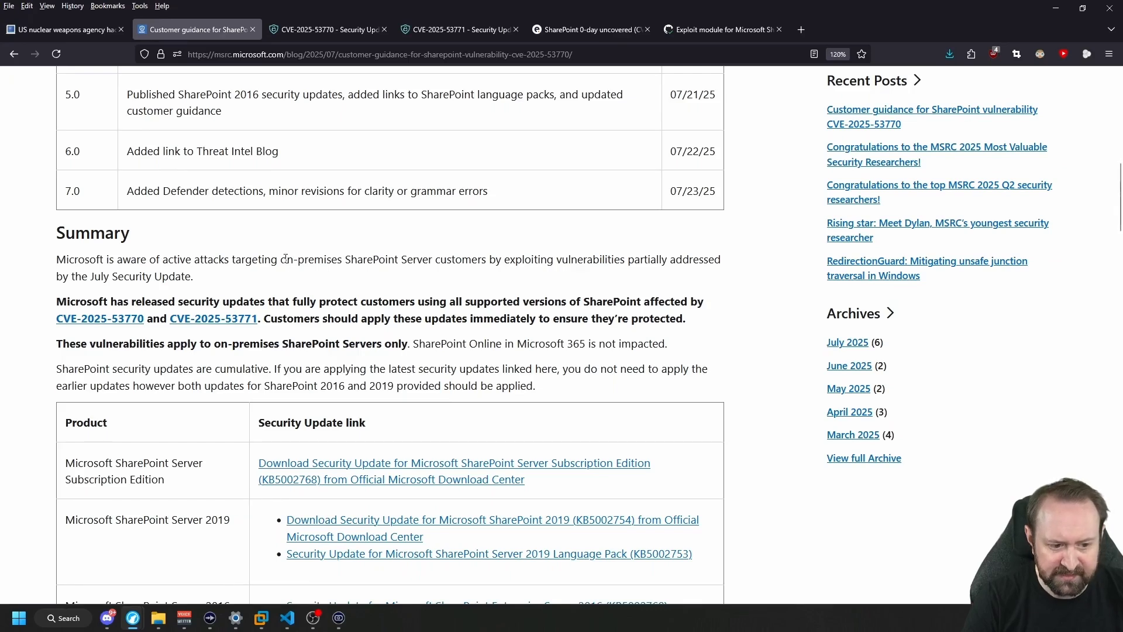
# Highlight 'on-premises SharePoint' and 'SharePoint Online in Microsoft 365' in the Summary
pyautogui.moveTo(281, 261); pyautogui.dragTo(431, 261)
pyautogui.click(440, 282)
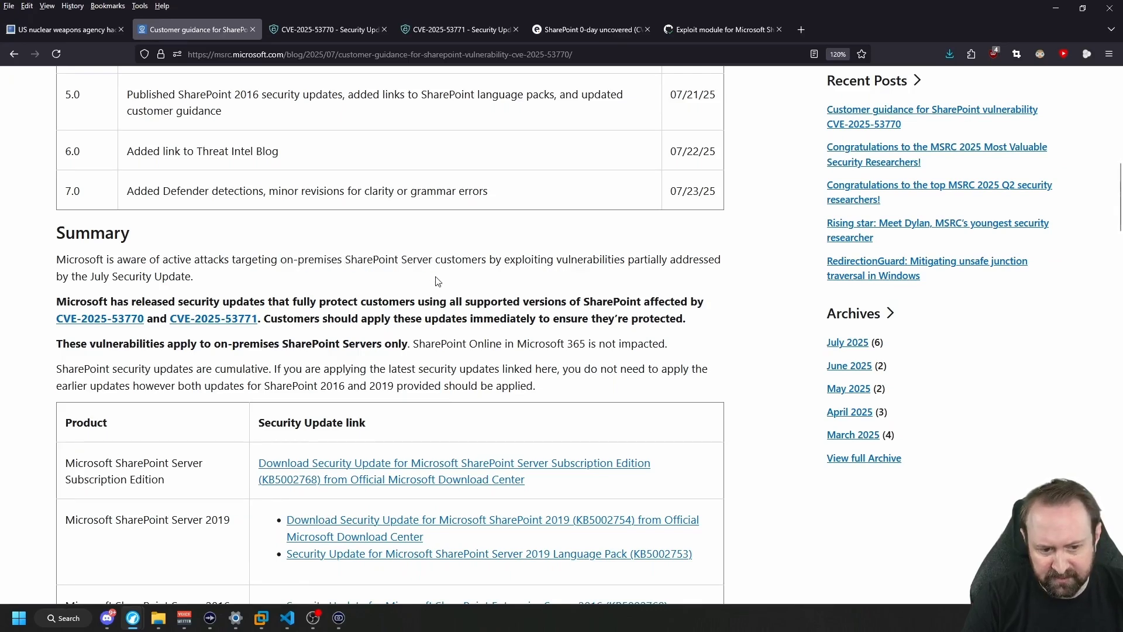
pyautogui.moveTo(280, 260); pyautogui.dragTo(344, 261)
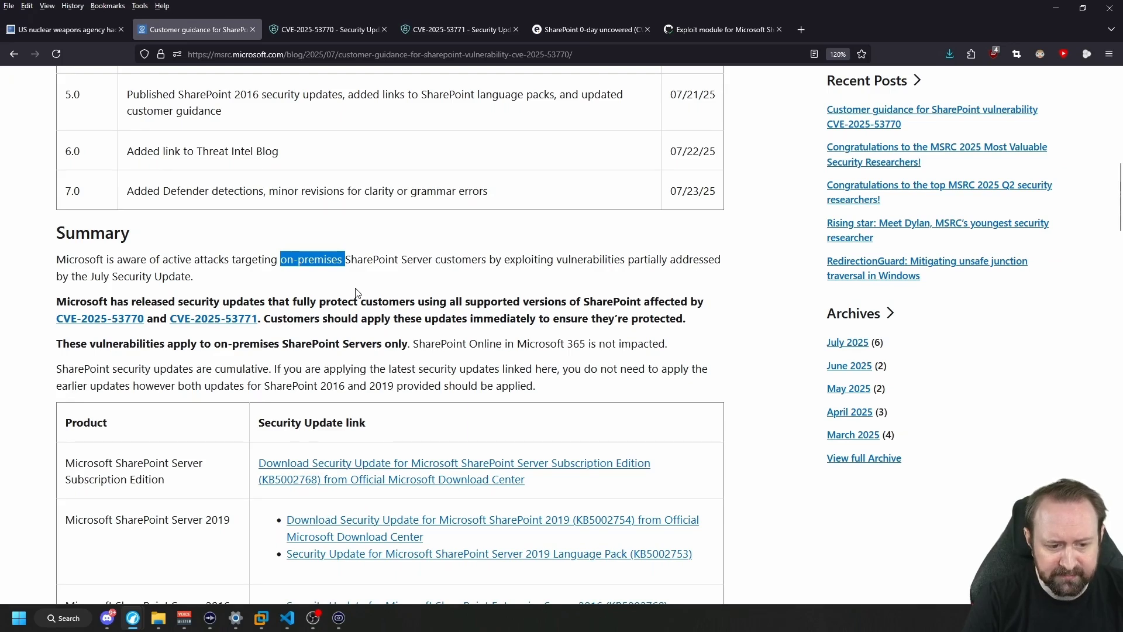
pyautogui.moveTo(414, 343); pyautogui.dragTo(588, 343)
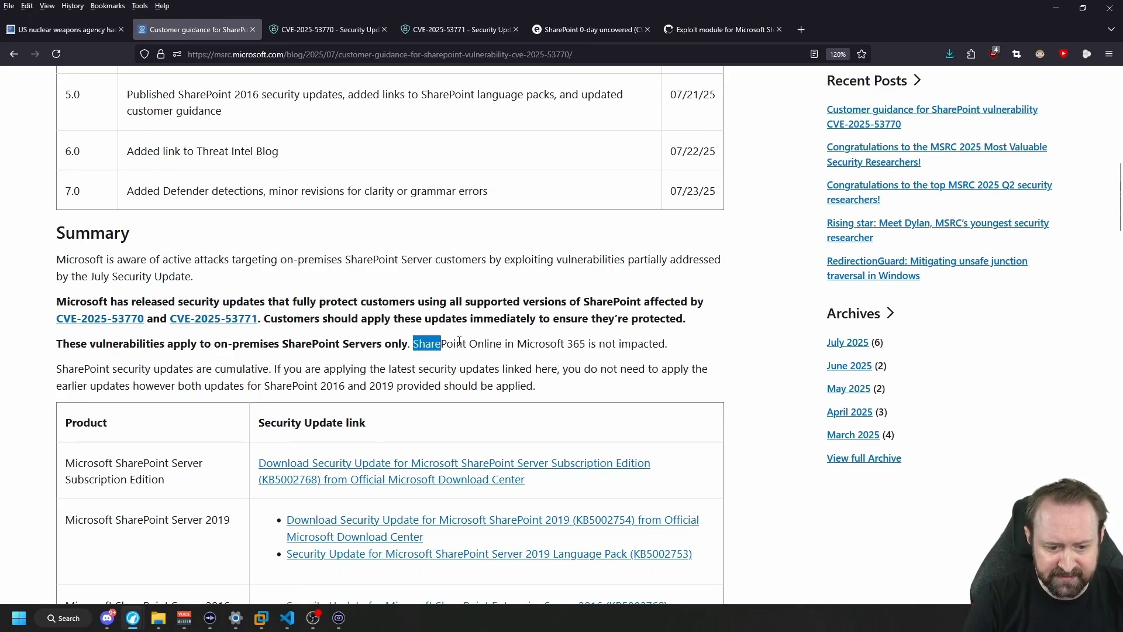
pyautogui.click(600, 340)
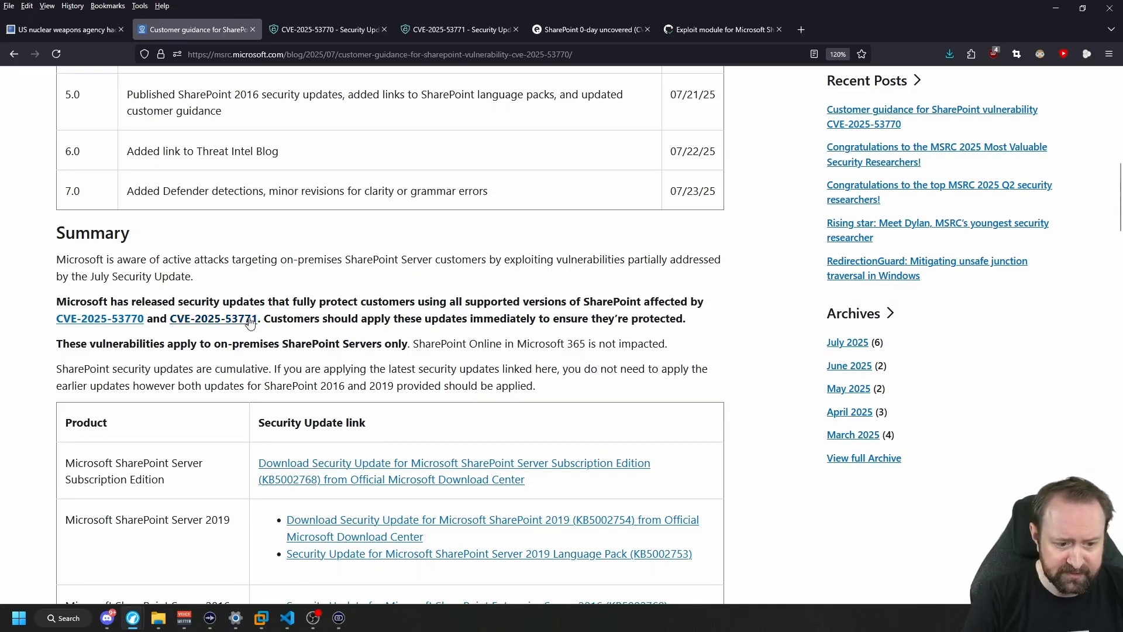
# Highlight the sentence urging customers to apply updates, then move to the CVE-2025-53770 tab
pyautogui.moveTo(272, 318); pyautogui.dragTo(689, 327)
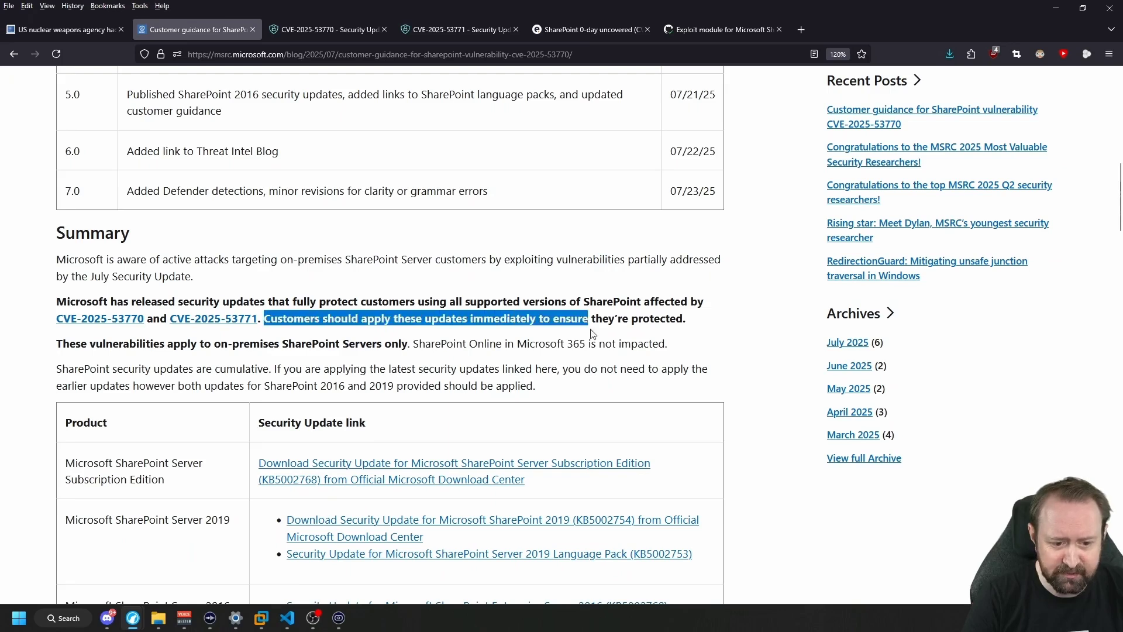
pyautogui.click(690, 327)
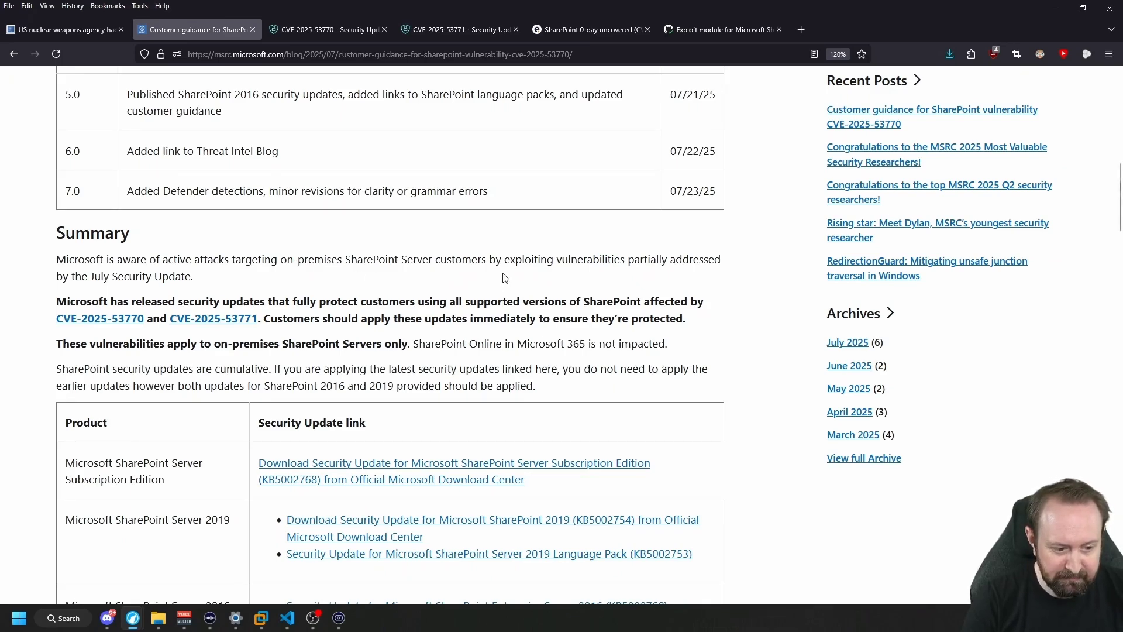
pyautogui.scroll(-1, 503, 277)
pyautogui.scroll(-5, 504, 272)
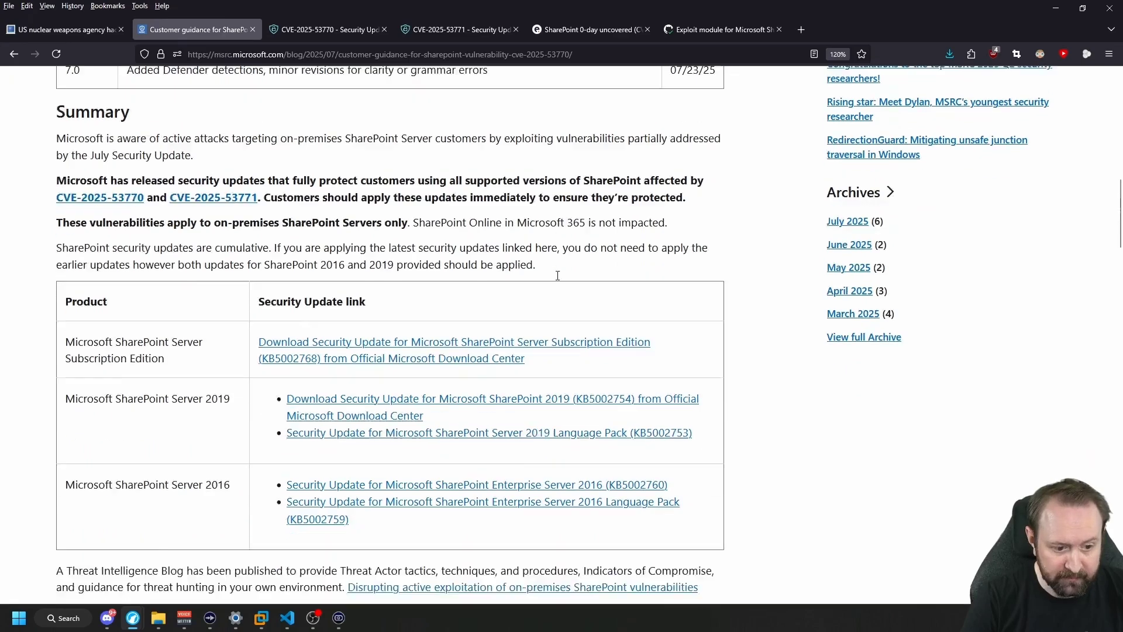
pyautogui.moveTo(56, 235); pyautogui.dragTo(285, 238)
pyautogui.click(288, 254)
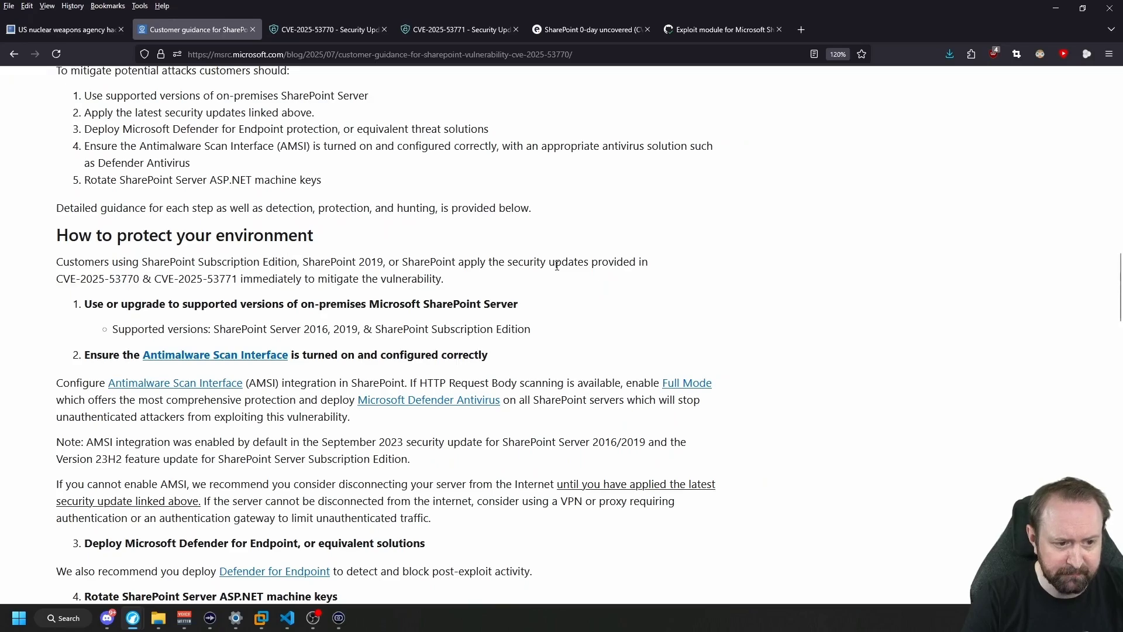
pyautogui.hotkey('ctrl', 'Tab')
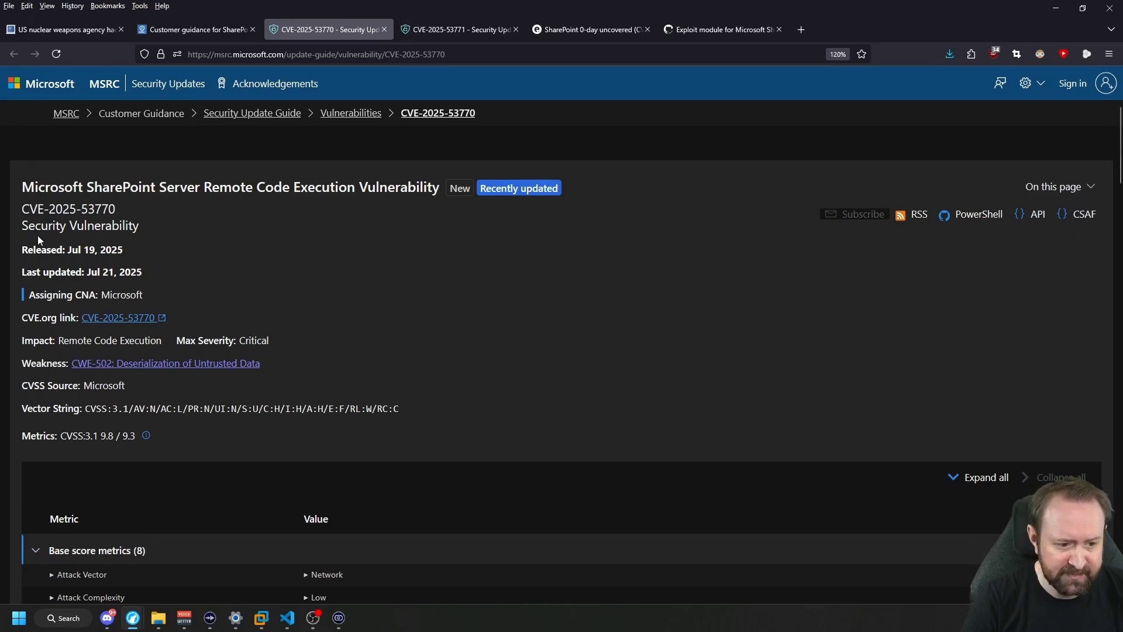
# Highlight the Remote Code Execution title, 9.8 CVSS score and deserialization weakness, then move to CVE-2025-53771
pyautogui.moveTo(203, 187); pyautogui.dragTo(437, 186)
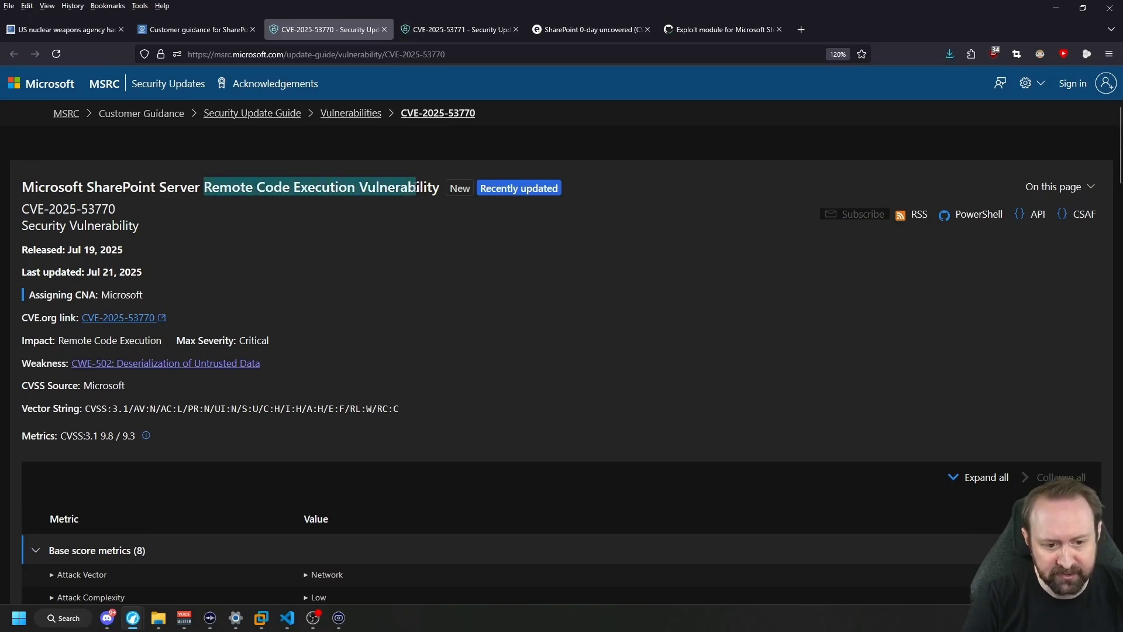
pyautogui.click(430, 223)
pyautogui.scroll(-3, 351, 239)
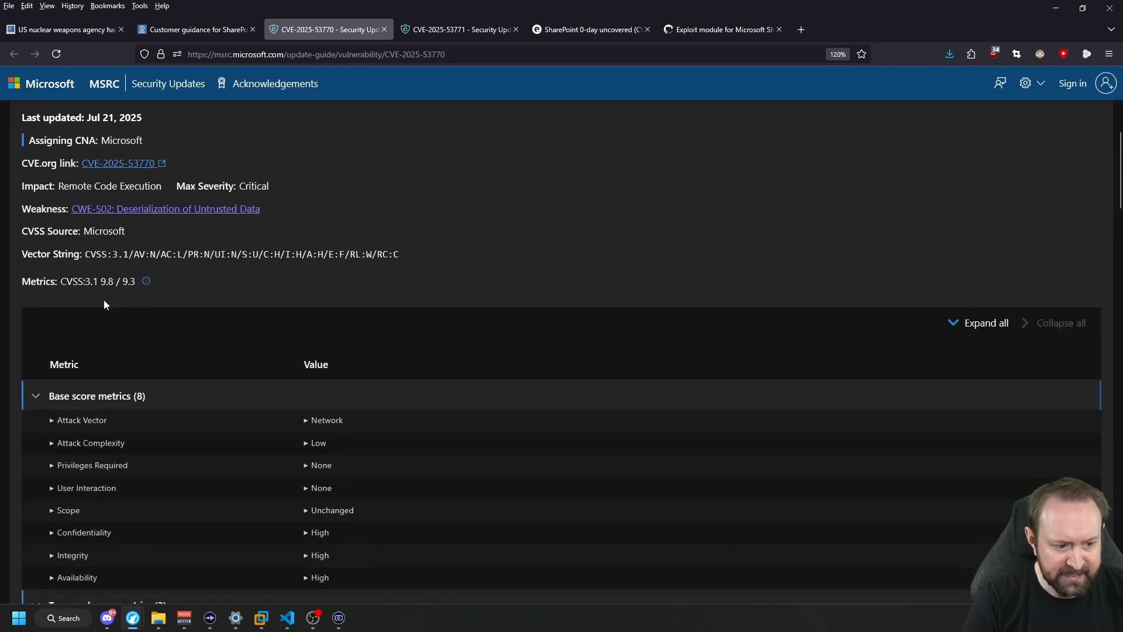
pyautogui.moveTo(98, 281); pyautogui.dragTo(114, 282)
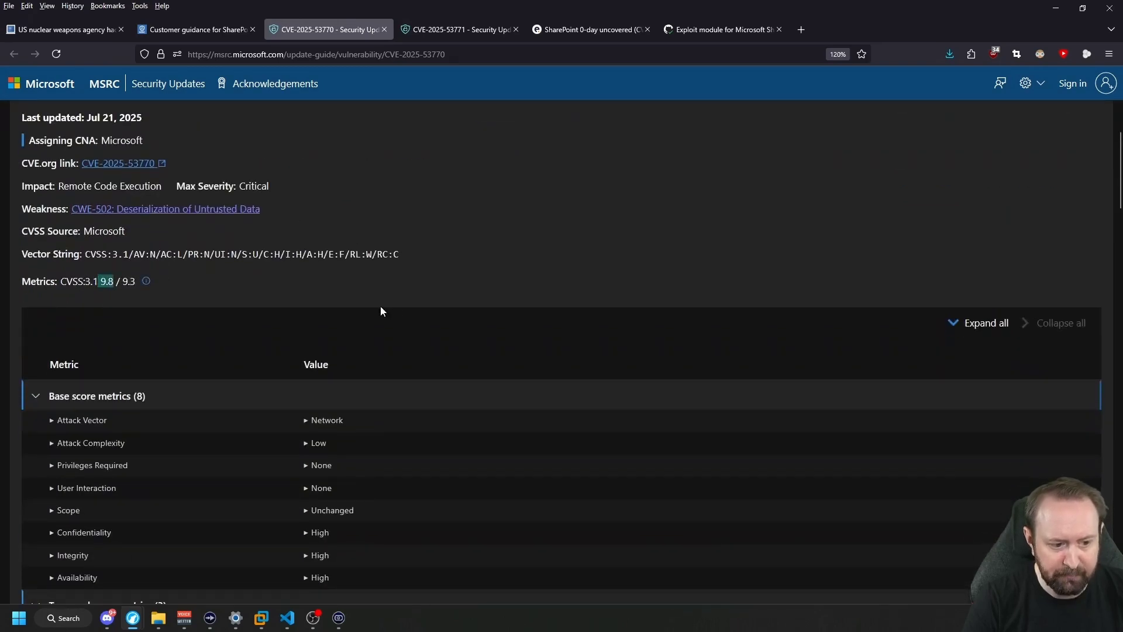
pyautogui.click(470, 257)
pyautogui.scroll(2, 484, 253)
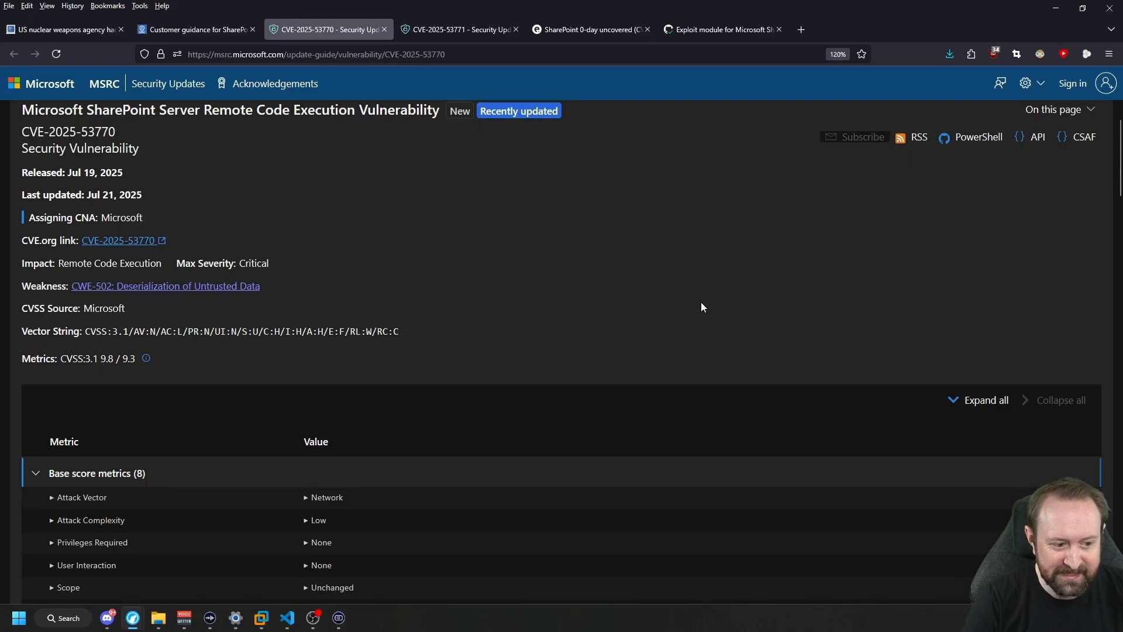
pyautogui.moveTo(275, 285); pyautogui.dragTo(171, 296)
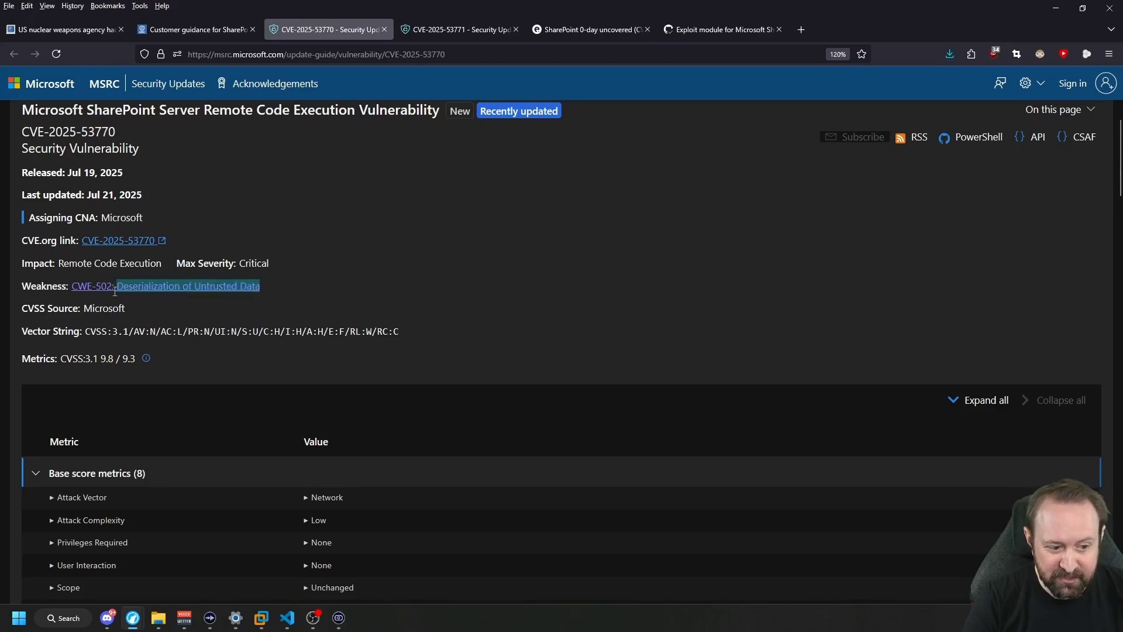
pyautogui.click(362, 300)
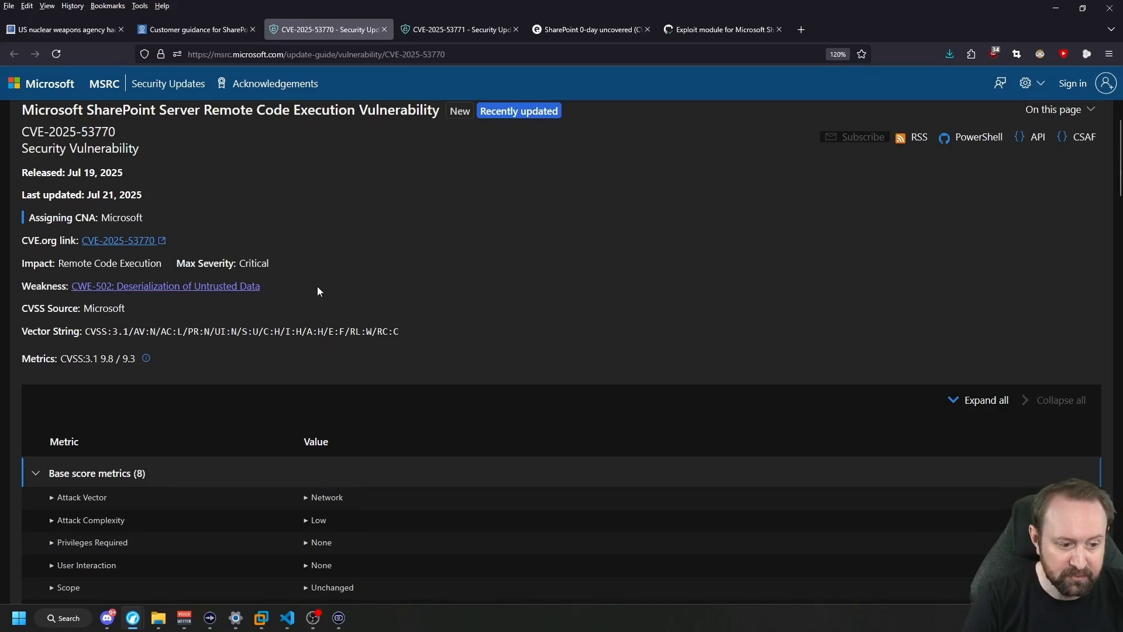
pyautogui.scroll(-2, 317, 286)
pyautogui.scroll(-3, 317, 287)
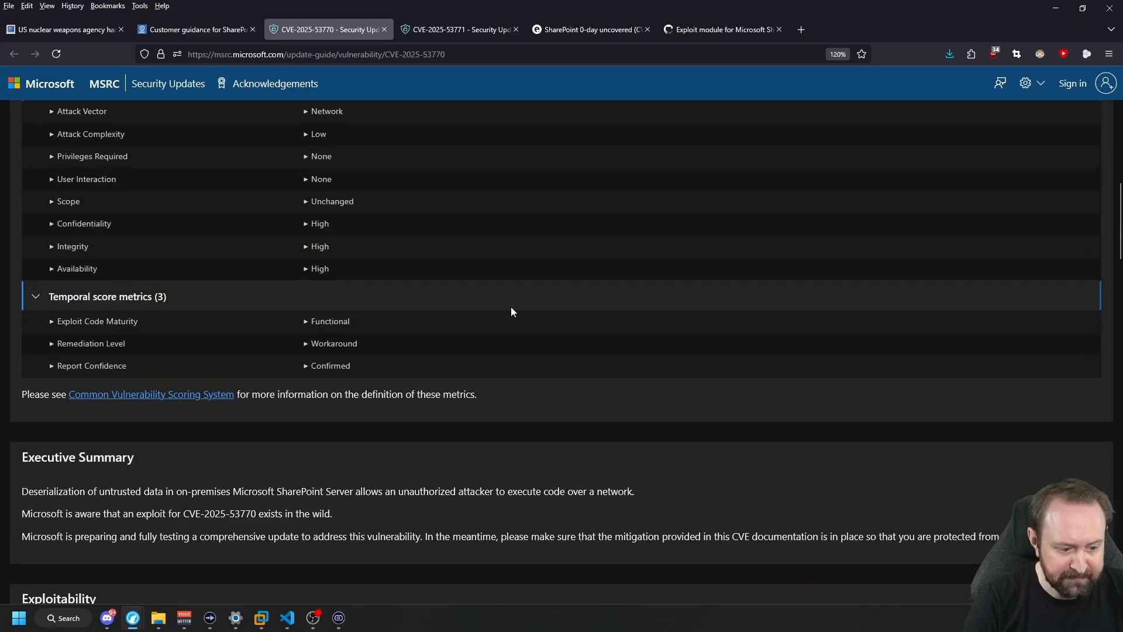
pyautogui.hotkey('ctrl', 'Tab')
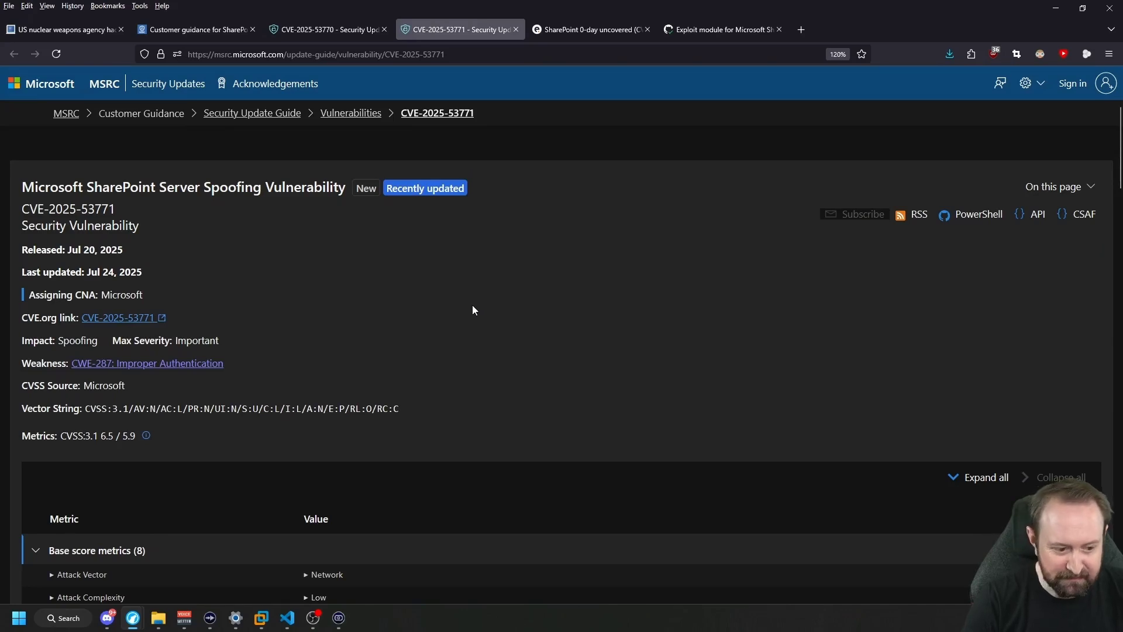
# Highlight the 6.5 CVSS score, then move to the Eye Security 'SharePoint 0-day uncovered' post
pyautogui.doubleClick(106, 436)
pyautogui.click(332, 436)
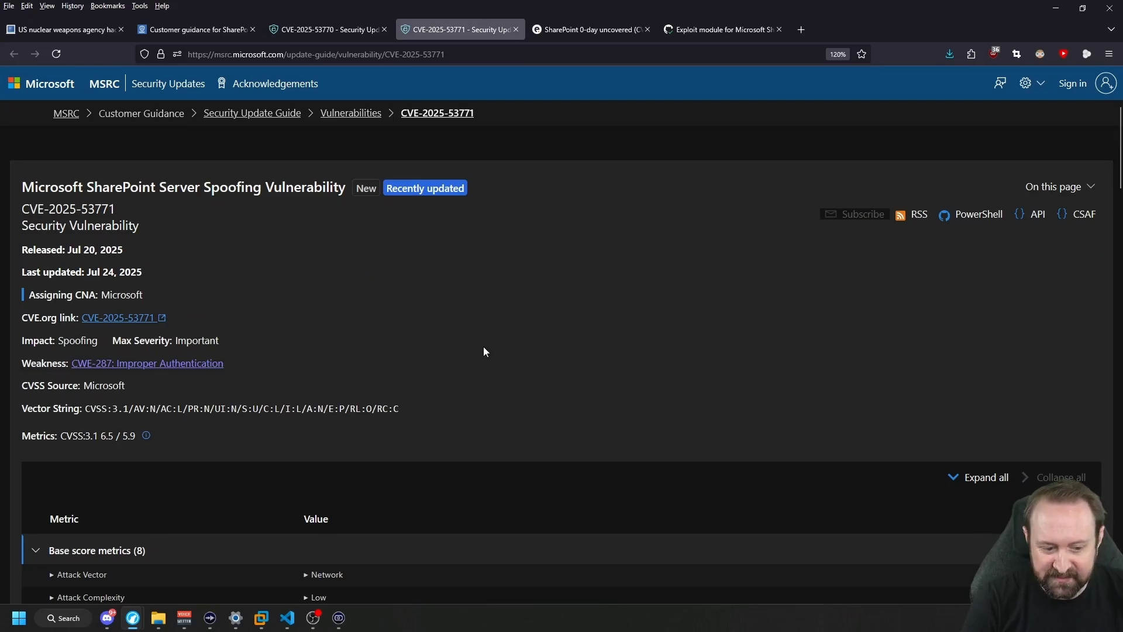
pyautogui.scroll(-2, 484, 351)
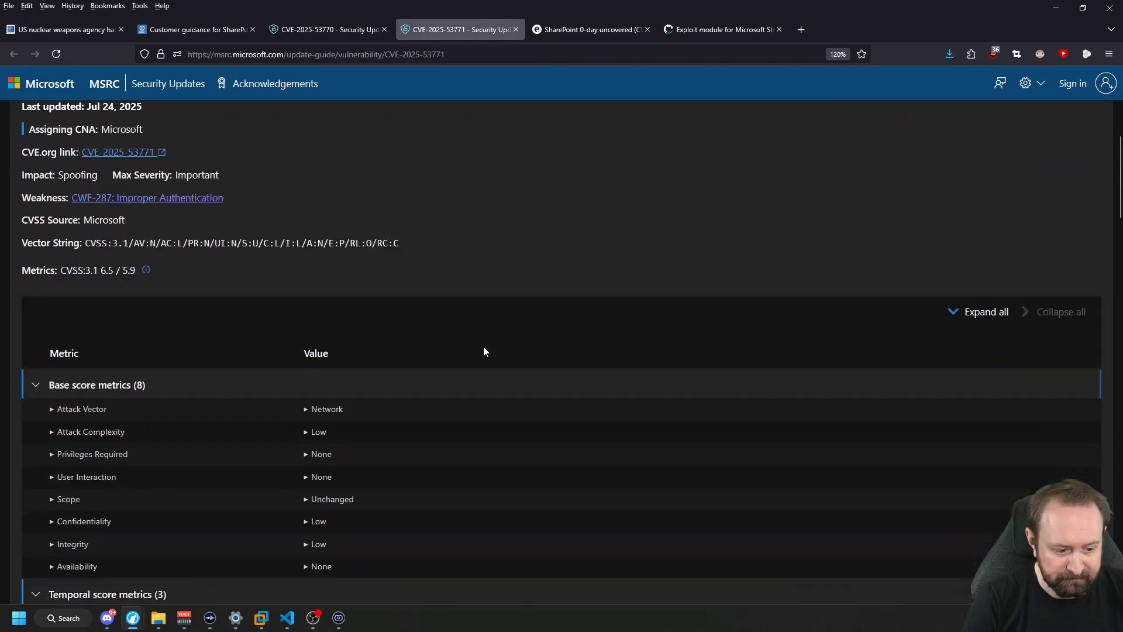
pyautogui.scroll(2, 420, 305)
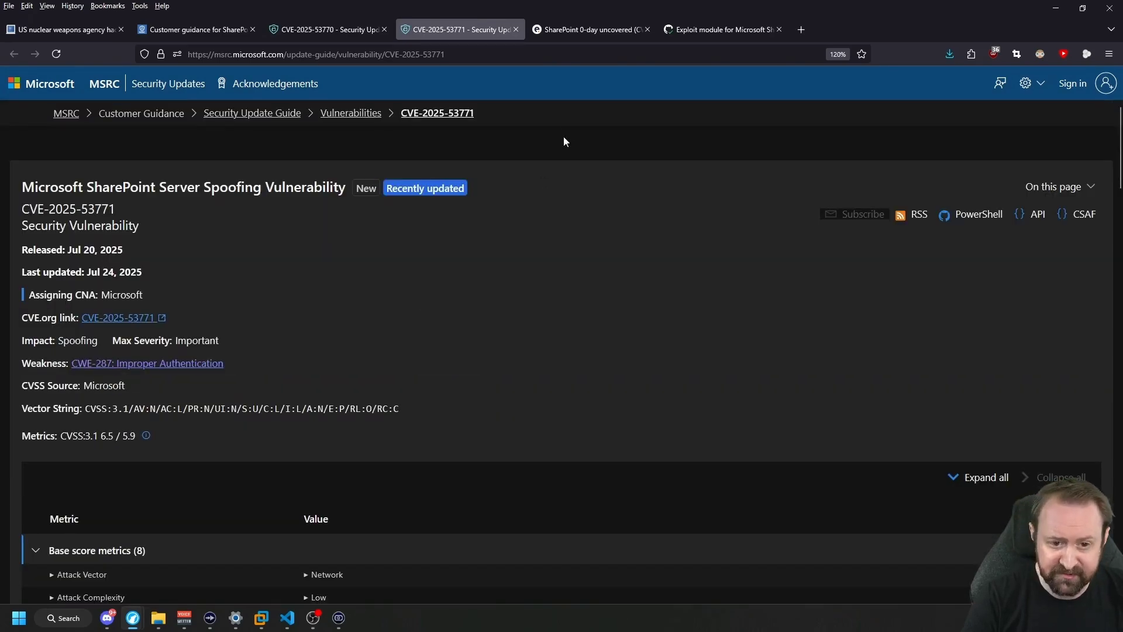
pyautogui.click(595, 30)
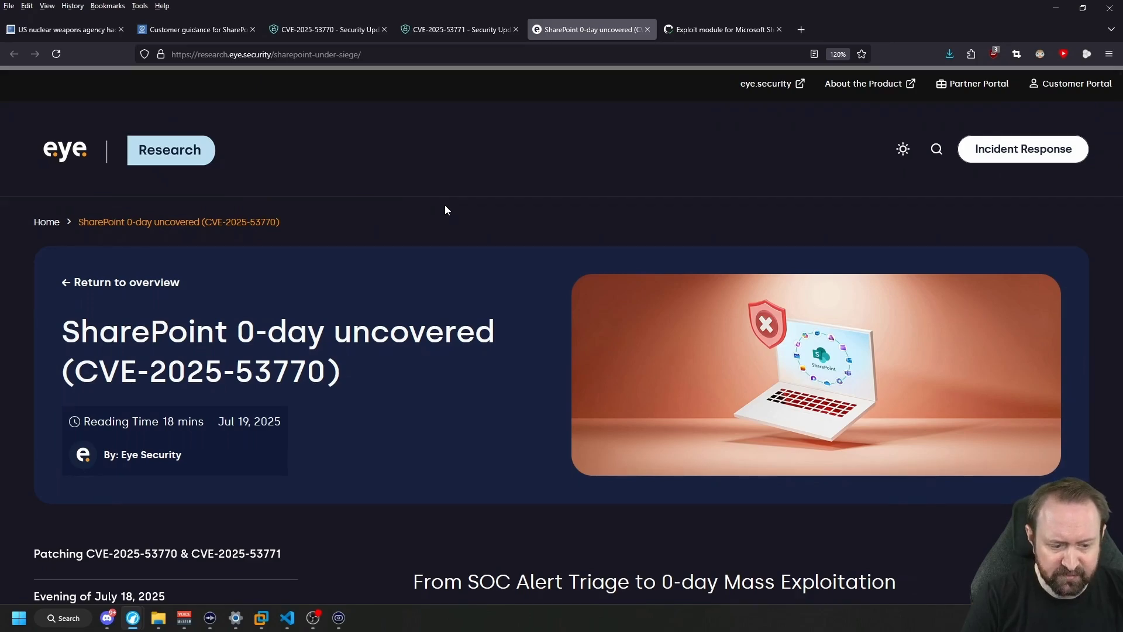
pyautogui.scroll(-3, 455, 231)
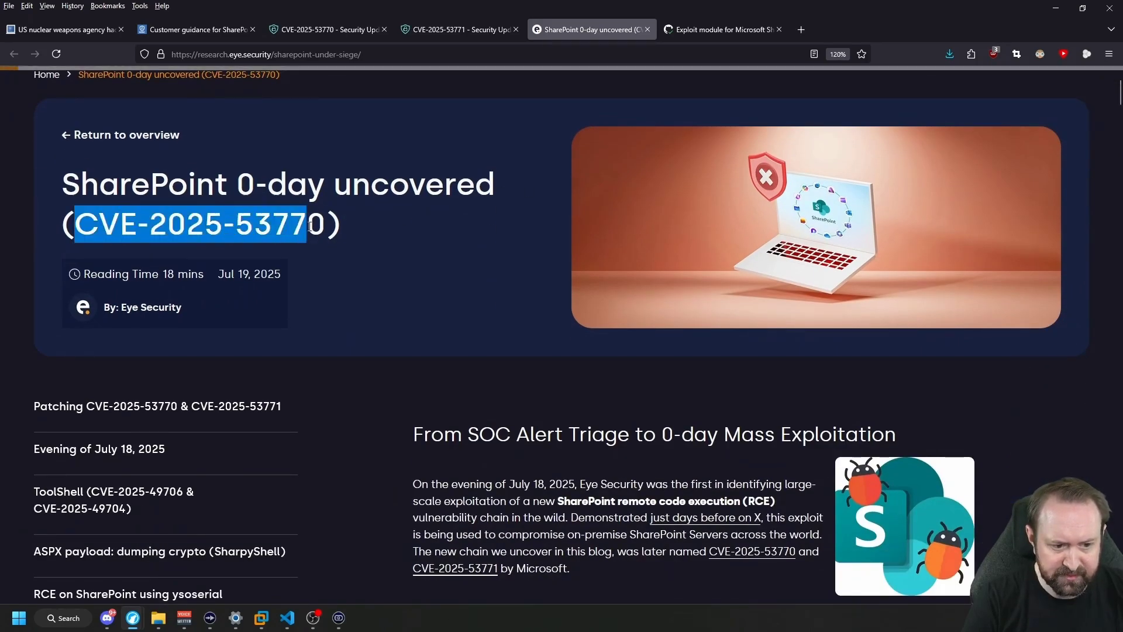
# Highlight the CVE-2025-53770 identifier in the Eye Security post title
pyautogui.moveTo(76, 225); pyautogui.dragTo(326, 225)
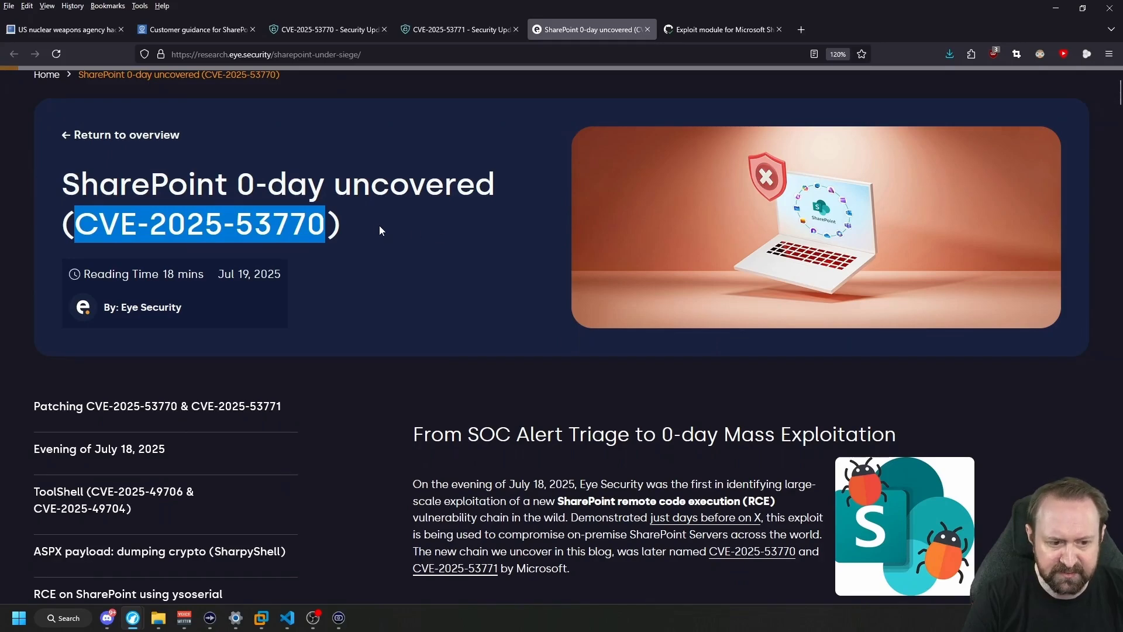
pyautogui.click(192, 214)
pyautogui.scroll(-5, 504, 273)
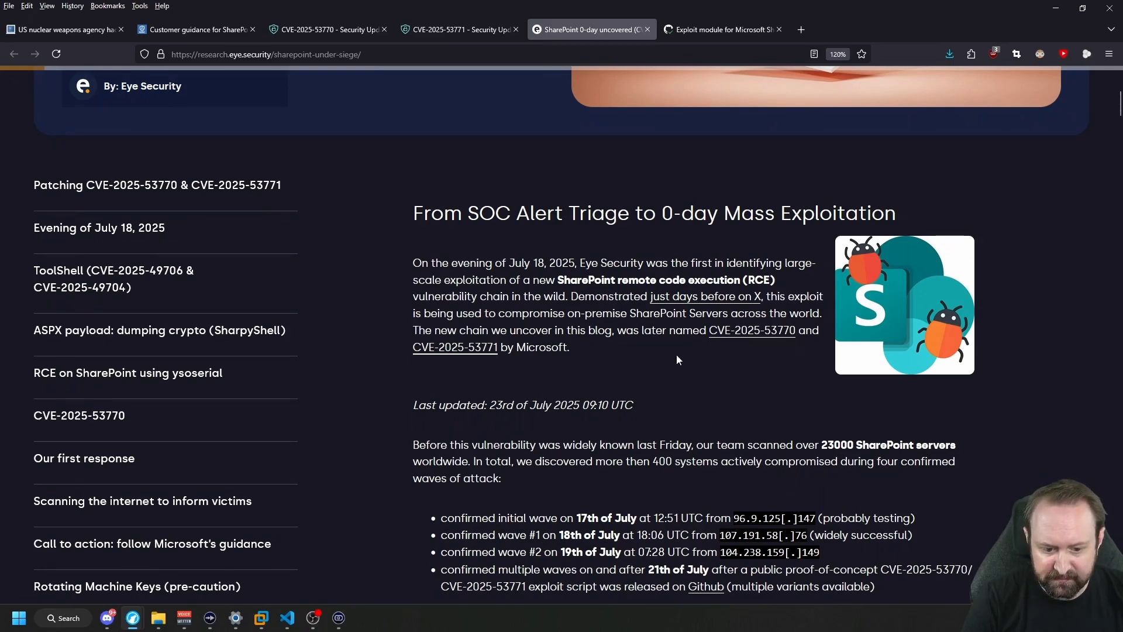
pyautogui.scroll(-4, 659, 347)
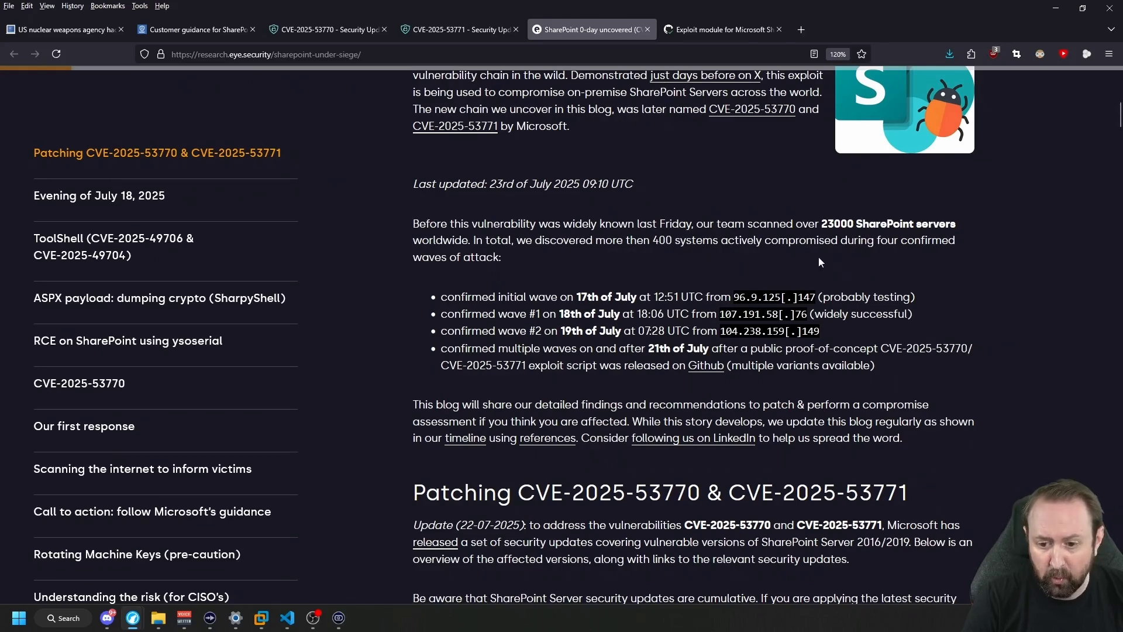
pyautogui.scroll(-3, 610, 347)
pyautogui.scroll(-4, 644, 138)
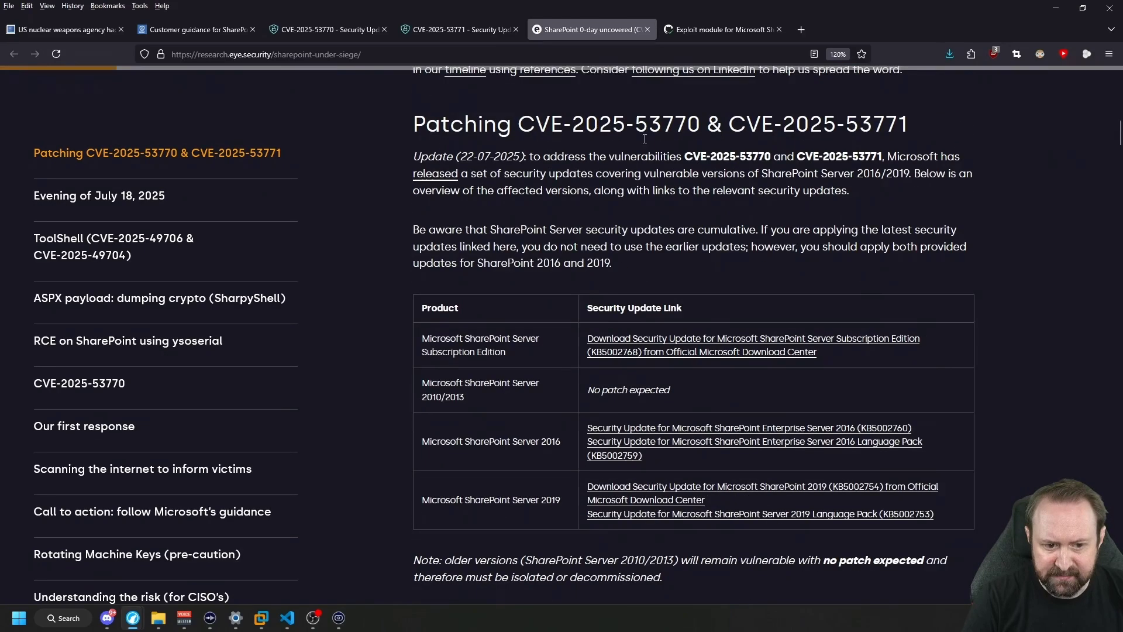
pyautogui.scroll(-2, 819, 263)
pyautogui.scroll(-4, 860, 260)
pyautogui.scroll(-2, 887, 255)
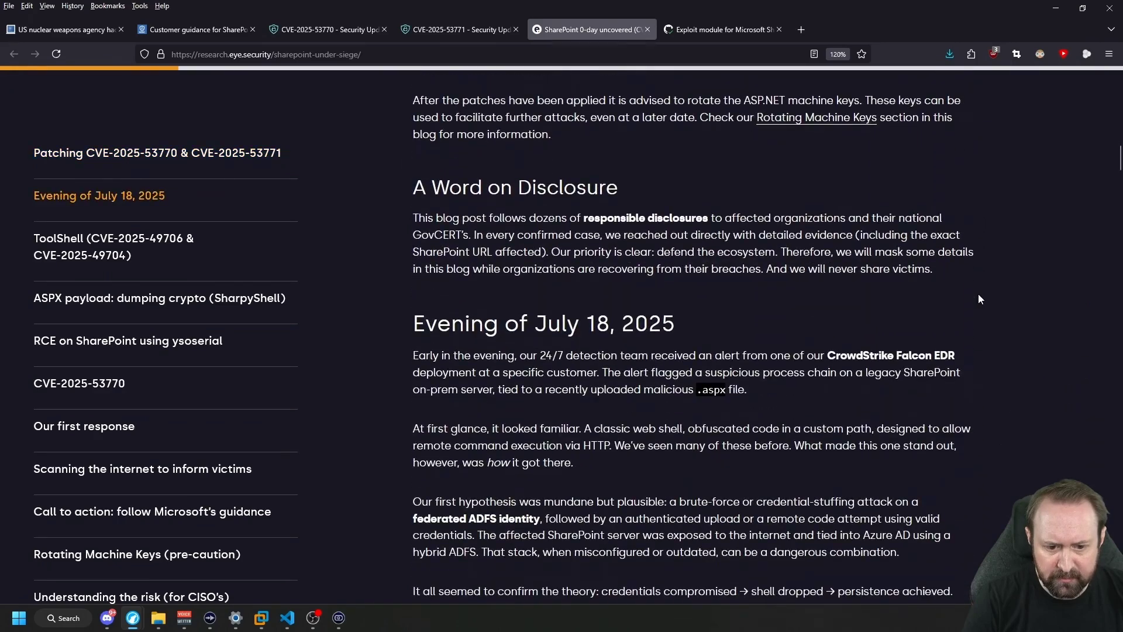
pyautogui.scroll(-3, 915, 246)
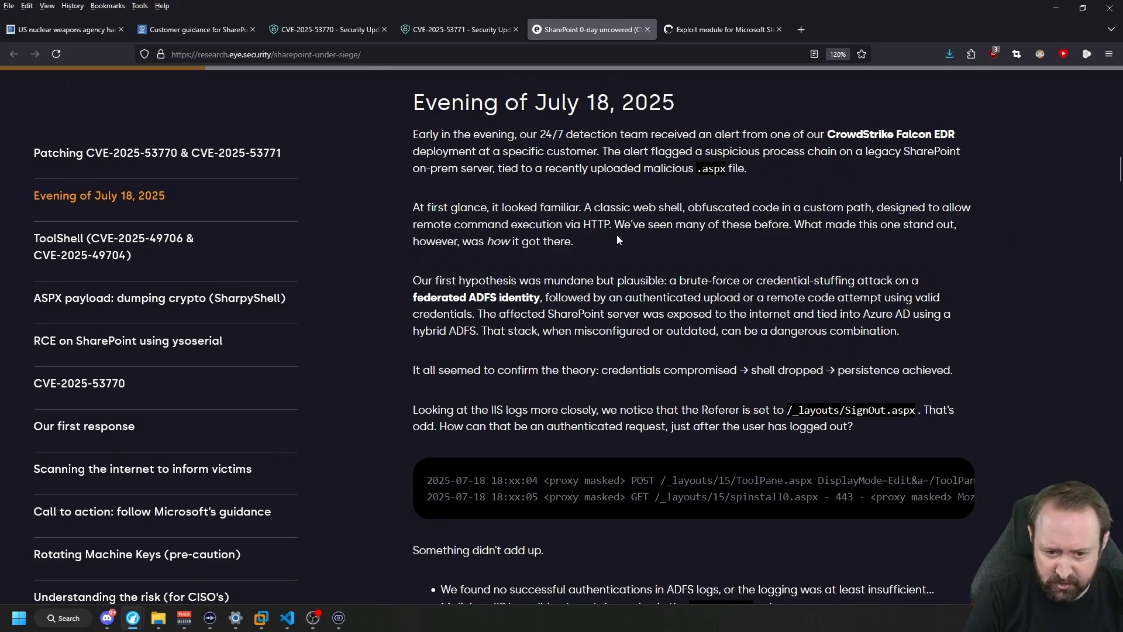
# Highlight the familiar web shells remark, the /_layouts/SignOut.aspx referer path and 'Referer'
pyautogui.moveTo(625, 231); pyautogui.dragTo(812, 232)
pyautogui.click(812, 233)
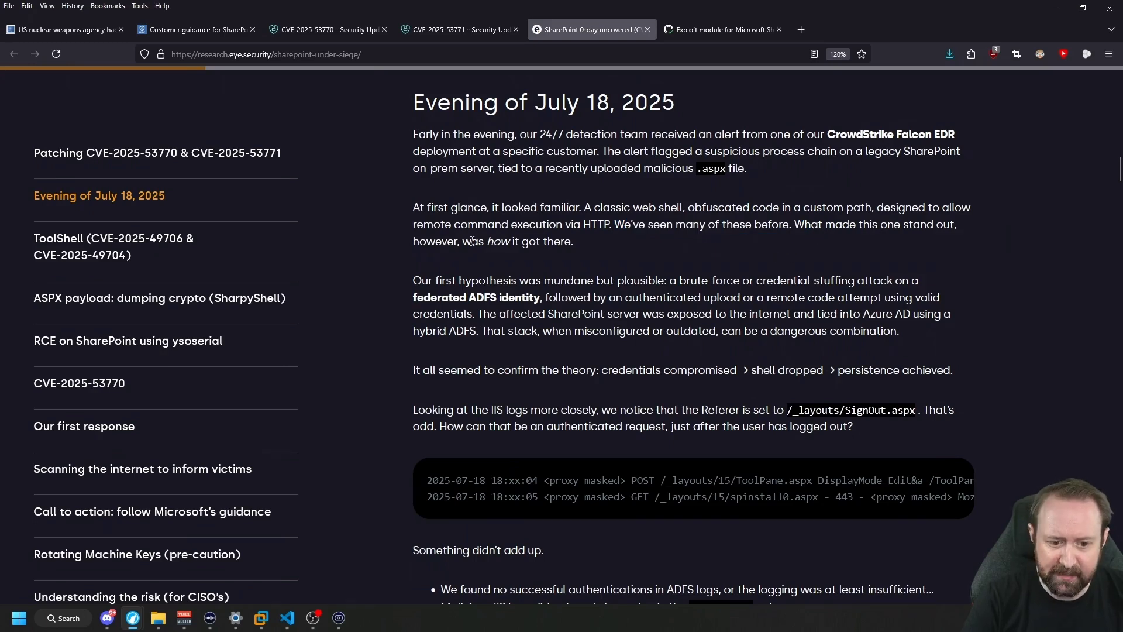
pyautogui.scroll(-2, 591, 238)
pyautogui.scroll(-1, 615, 234)
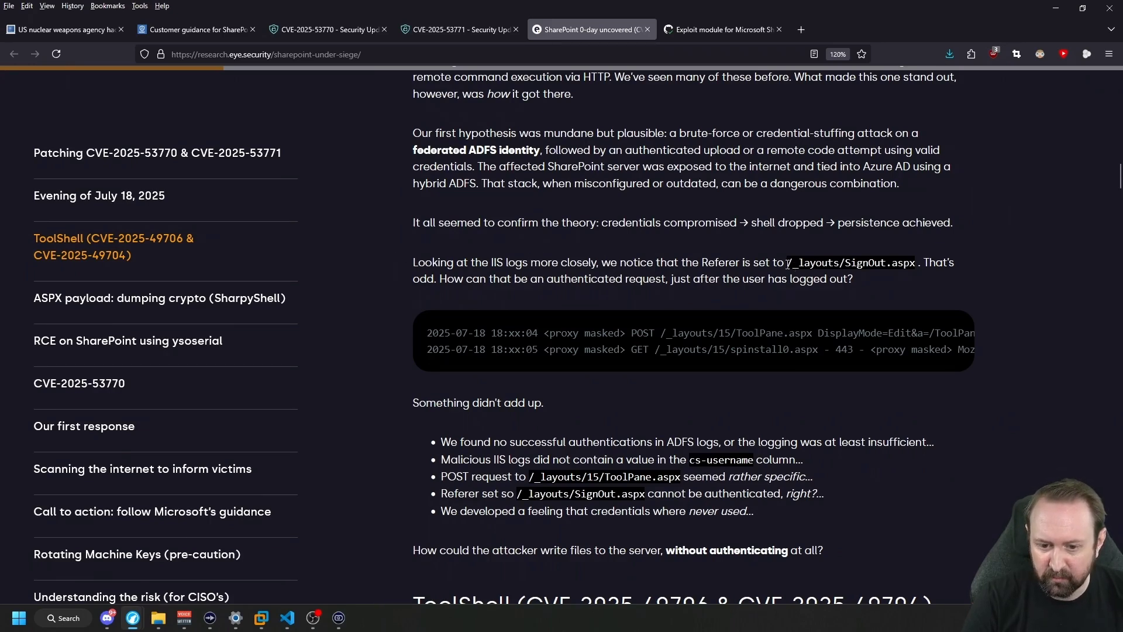
pyautogui.moveTo(787, 263); pyautogui.dragTo(916, 264)
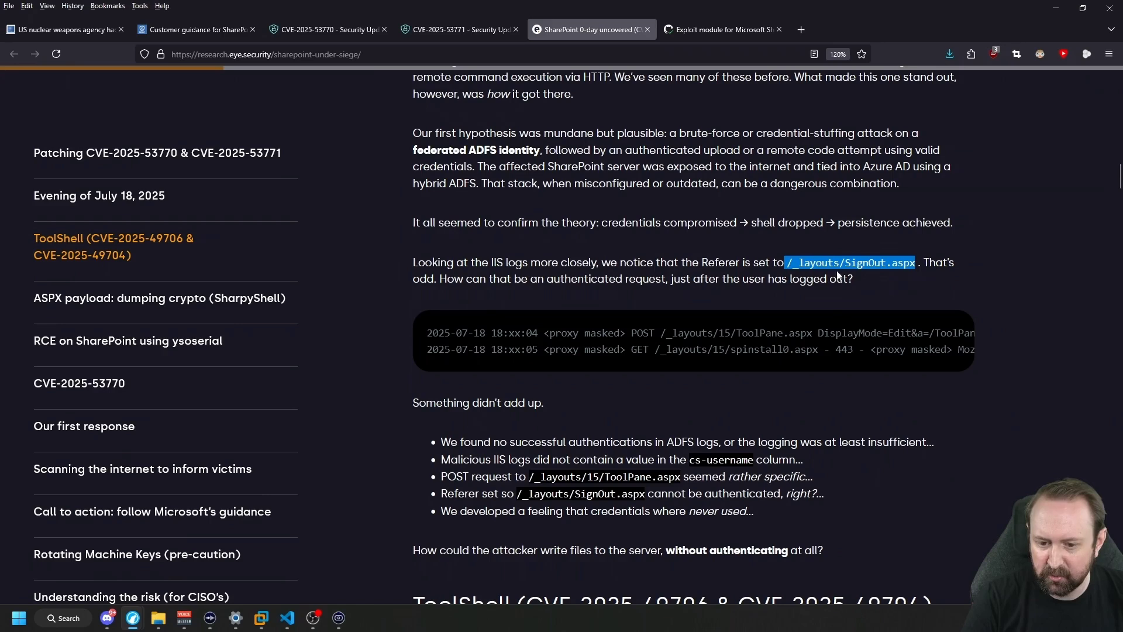
pyautogui.click(929, 277)
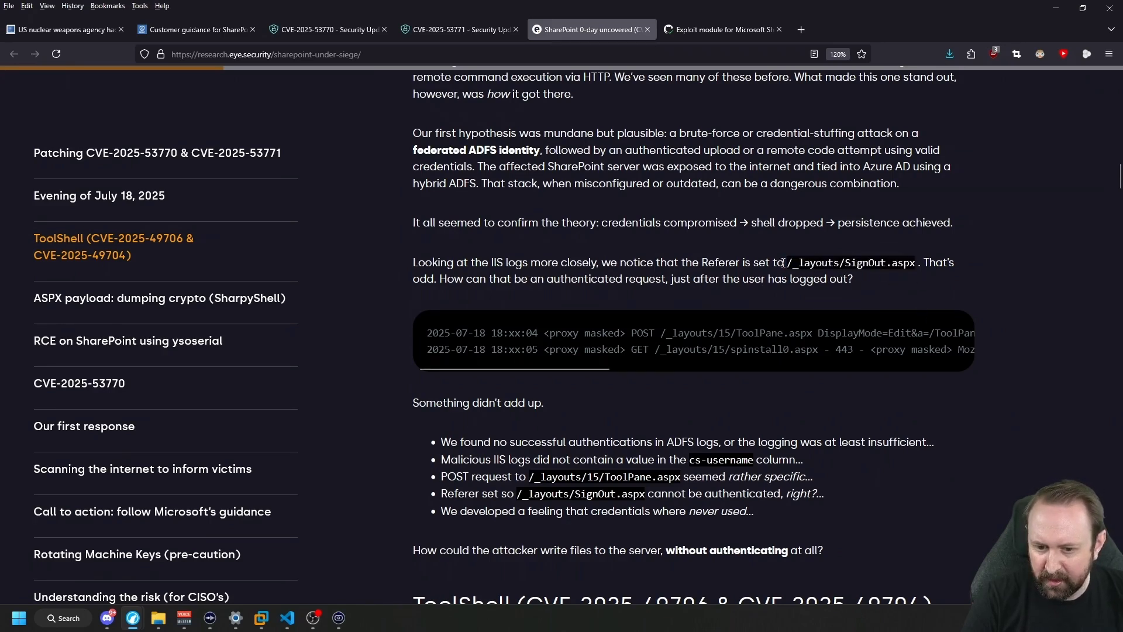
pyautogui.moveTo(788, 262); pyautogui.dragTo(919, 268)
pyautogui.click(915, 279)
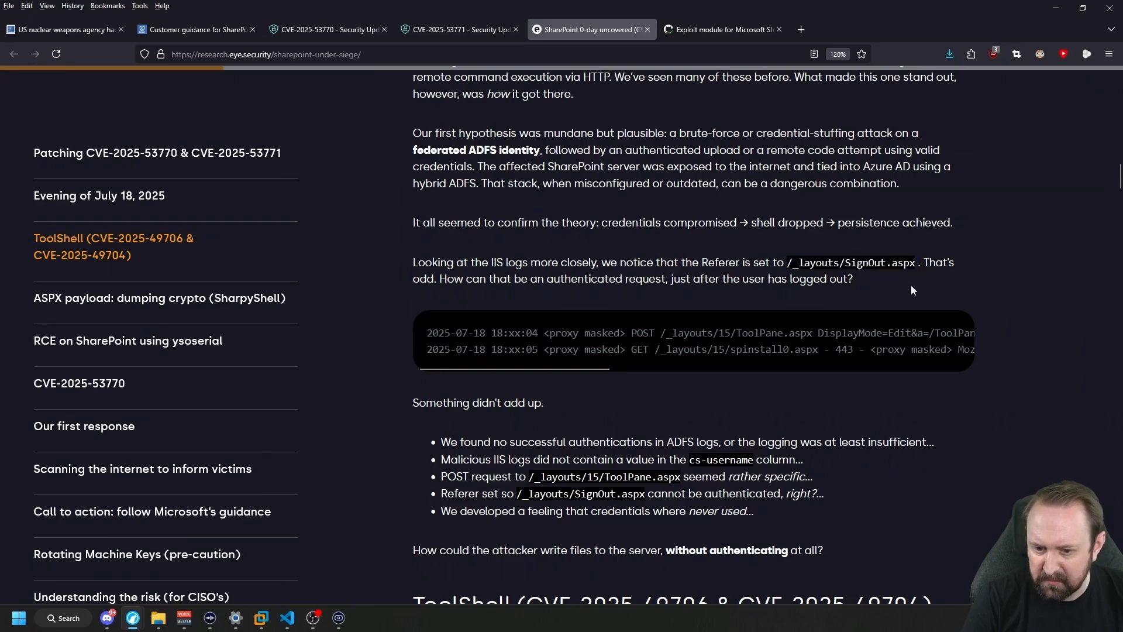
pyautogui.doubleClick(725, 262)
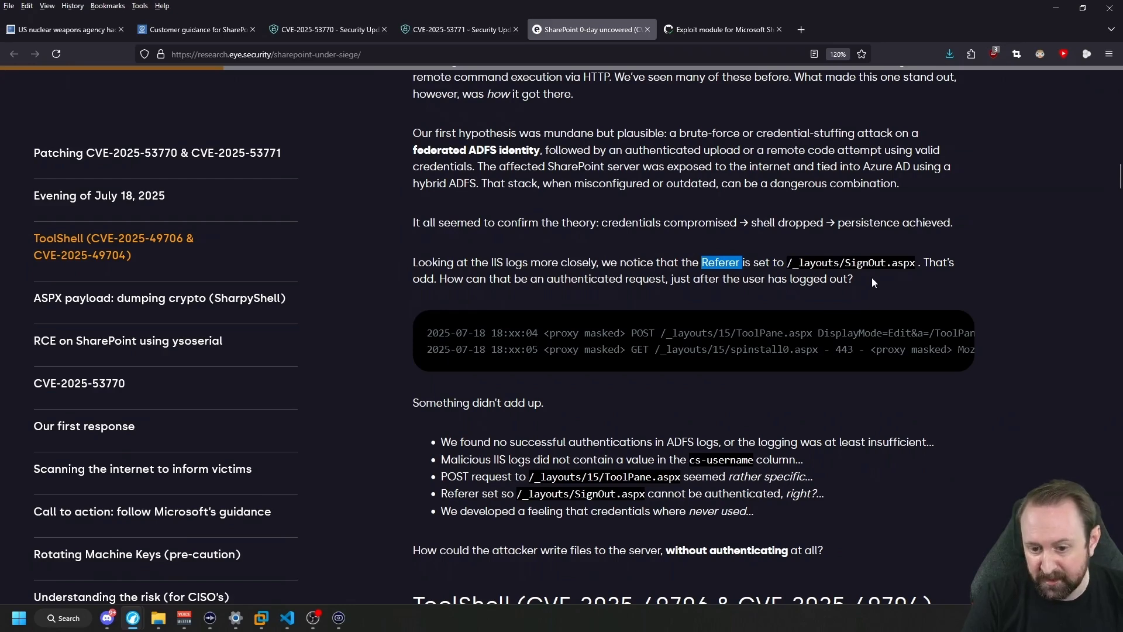
# Highlight the SignOut.aspx path, the no-ADFS-authentications finding, and ToolPane and SignOut in the bullets
pyautogui.moveTo(788, 262); pyautogui.dragTo(915, 263)
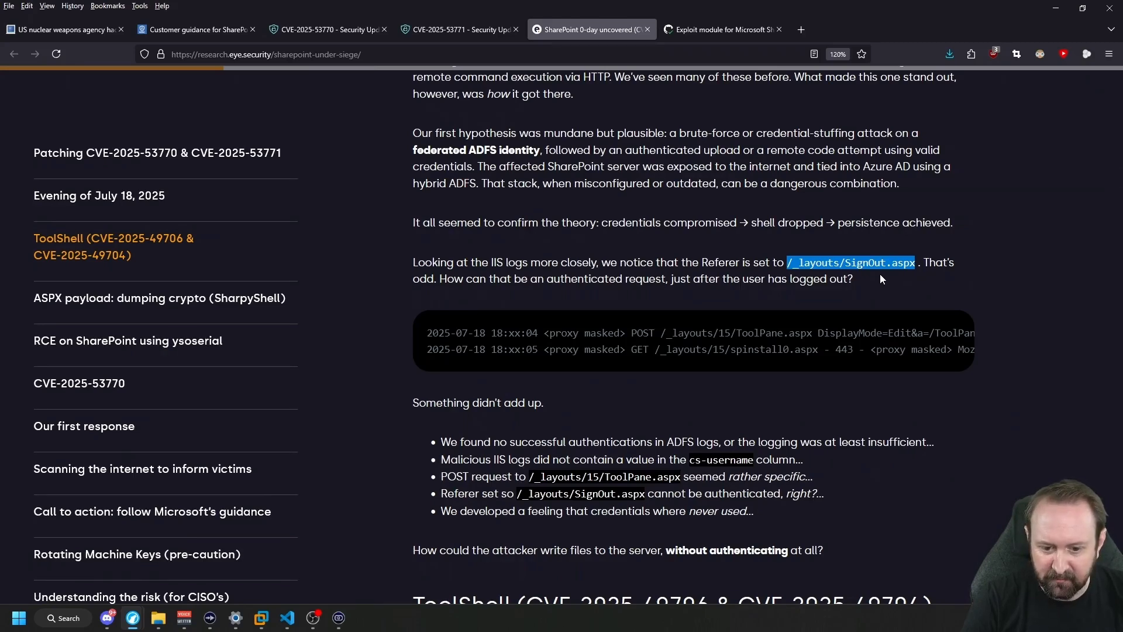
pyautogui.scroll(-1, 642, 307)
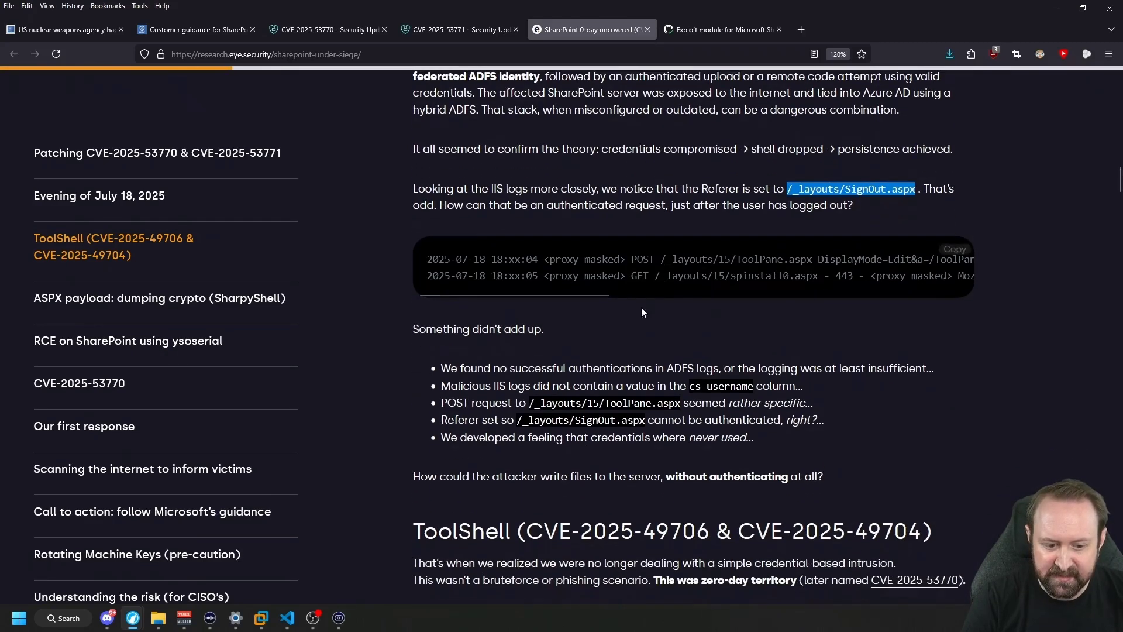
pyautogui.click(443, 370)
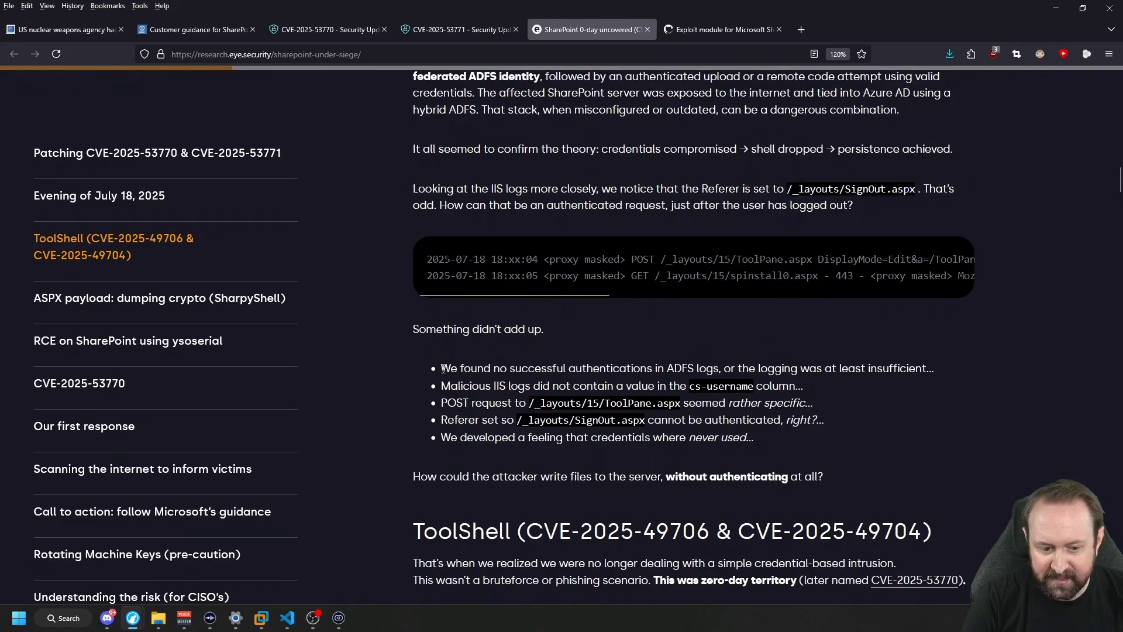
pyautogui.moveTo(442, 369); pyautogui.dragTo(701, 367)
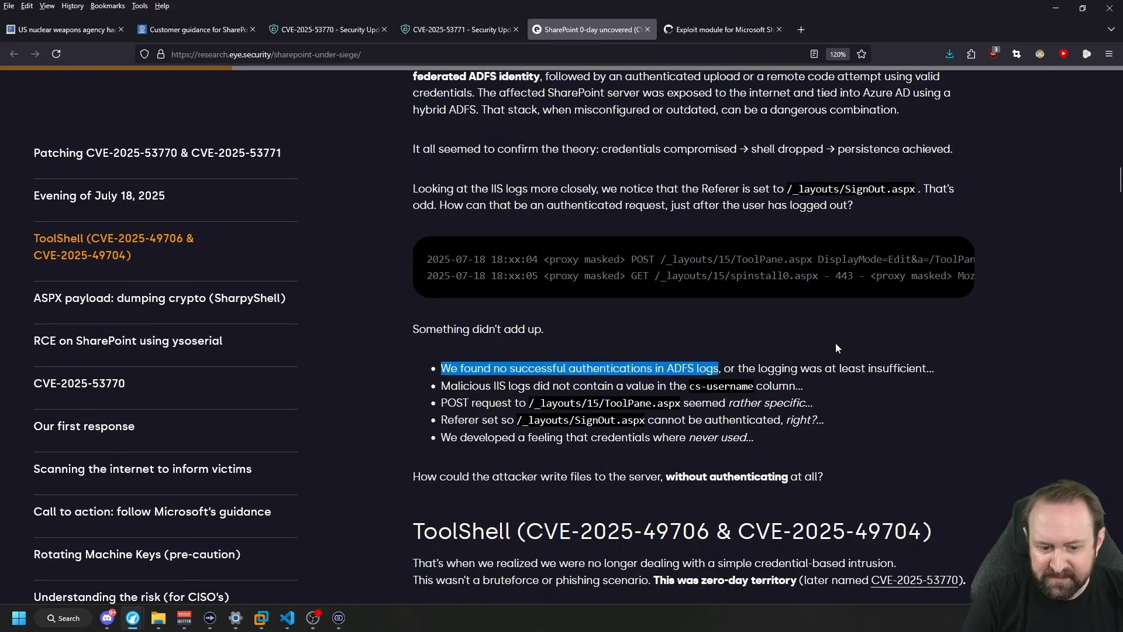
pyautogui.doubleClick(628, 403)
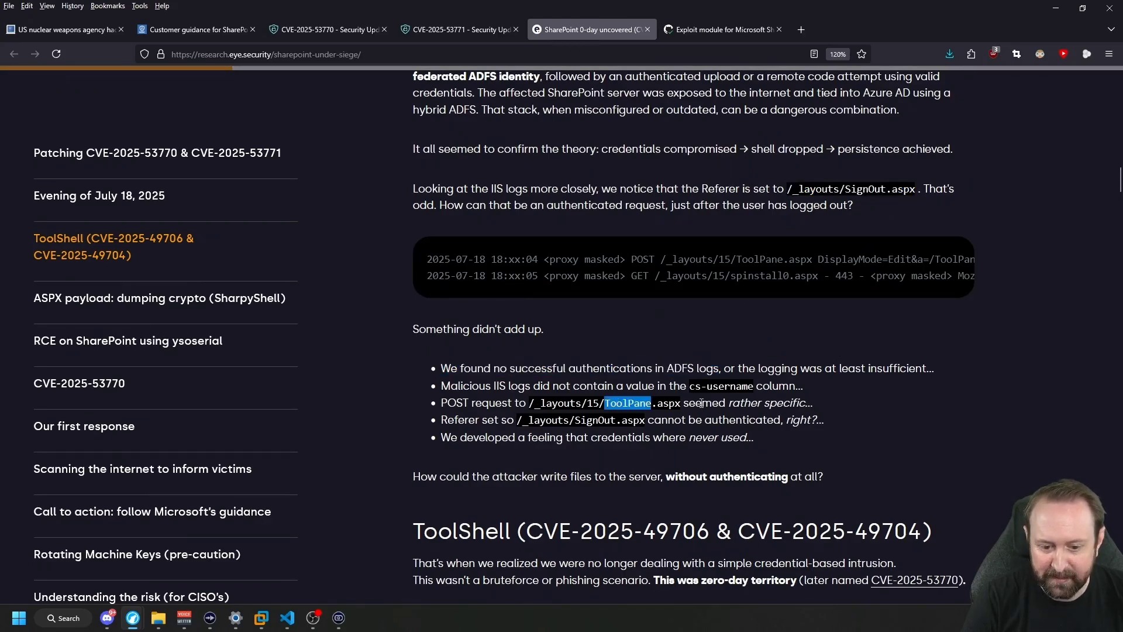
pyautogui.doubleClick(586, 420)
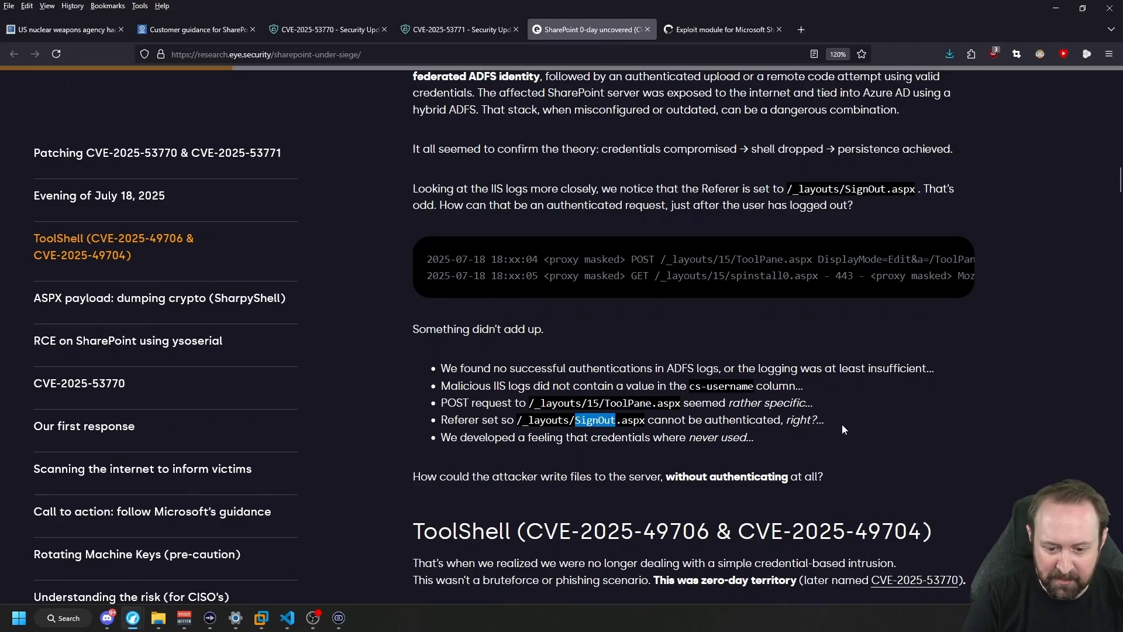
pyautogui.scroll(-3, 842, 429)
pyautogui.scroll(-3, 841, 429)
pyautogui.scroll(-2, 841, 429)
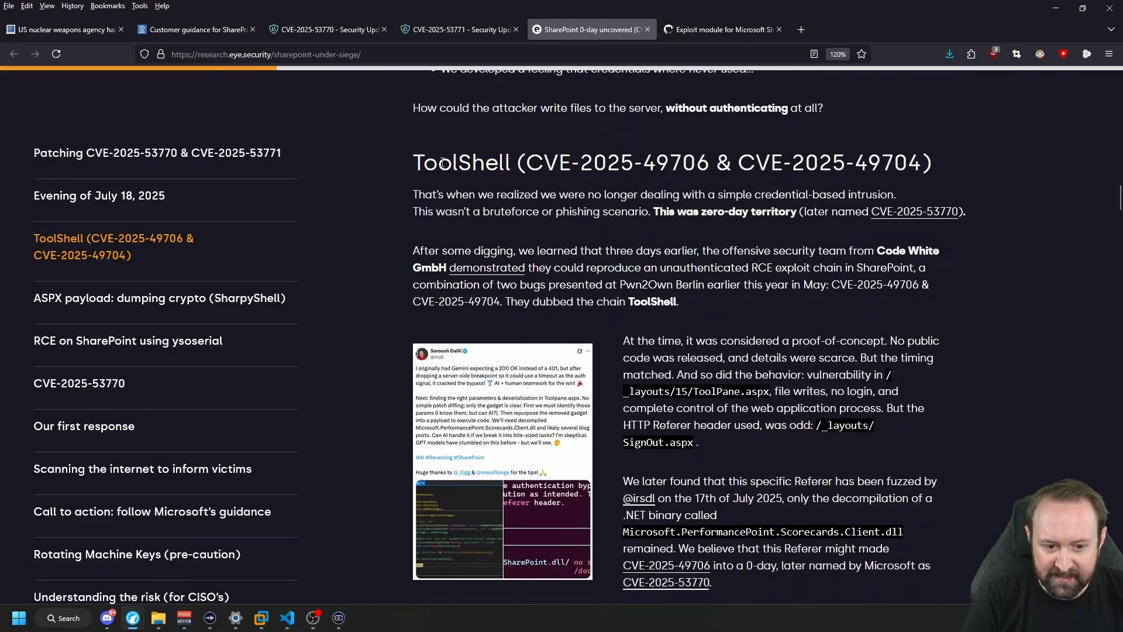
pyautogui.doubleClick(443, 163)
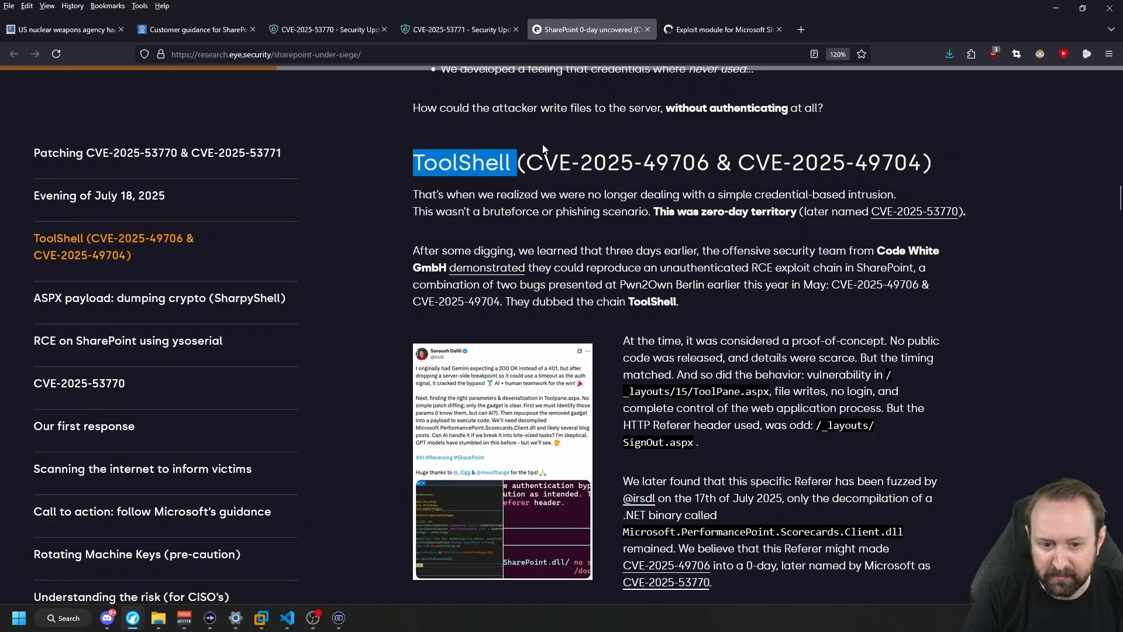
pyautogui.moveTo(525, 162); pyautogui.dragTo(923, 160)
pyautogui.click(650, 164)
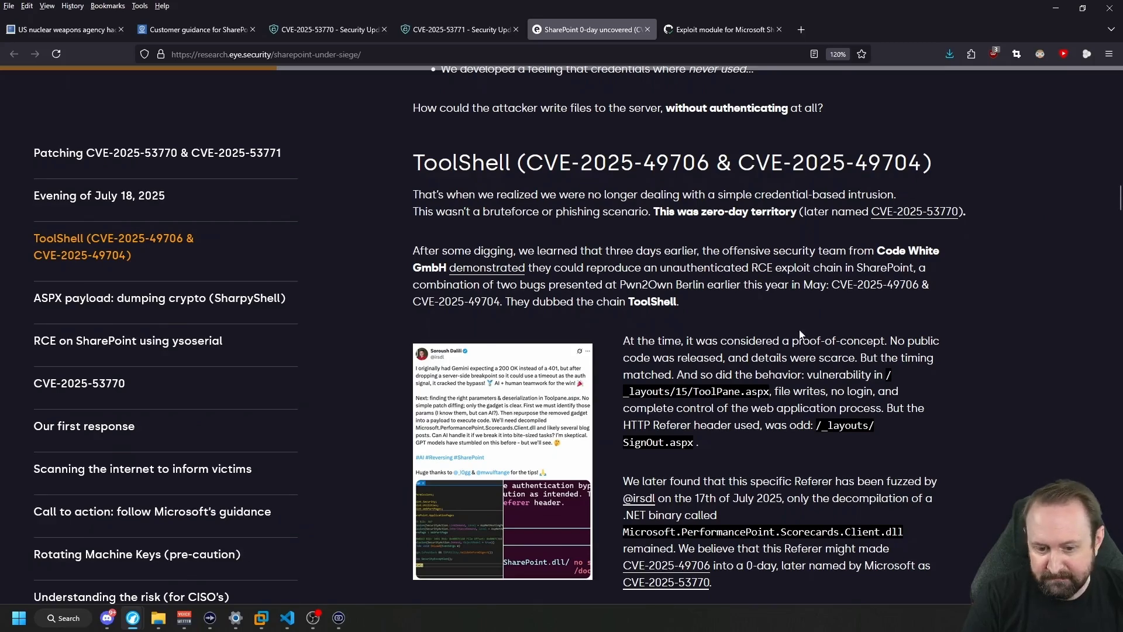
pyautogui.scroll(-1, 726, 227)
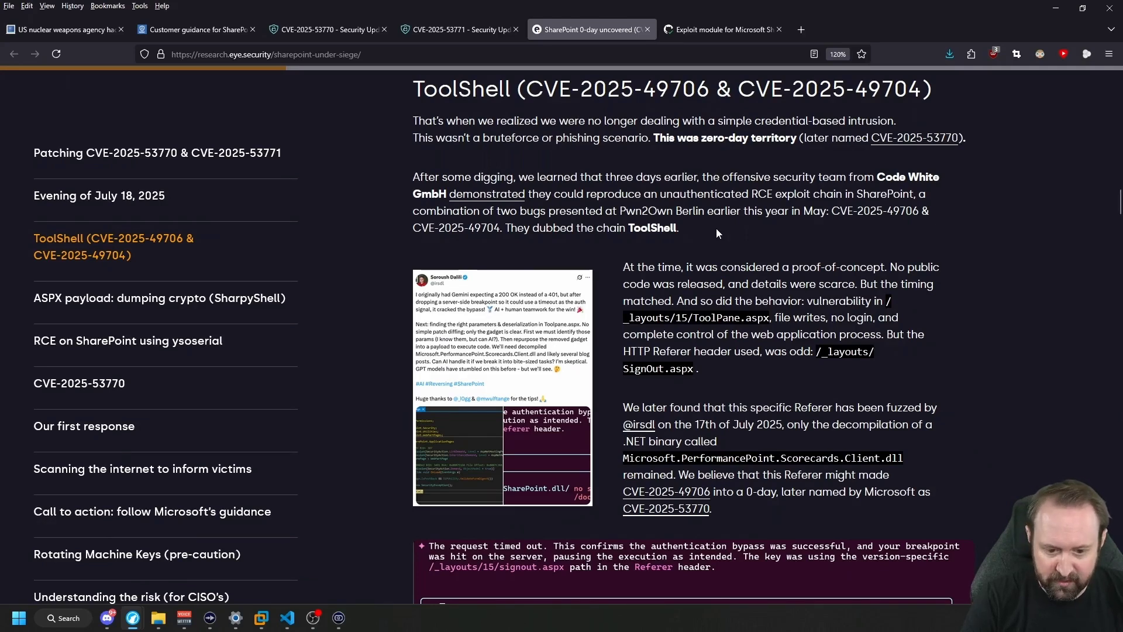
pyautogui.moveTo(653, 351); pyautogui.dragTo(734, 352)
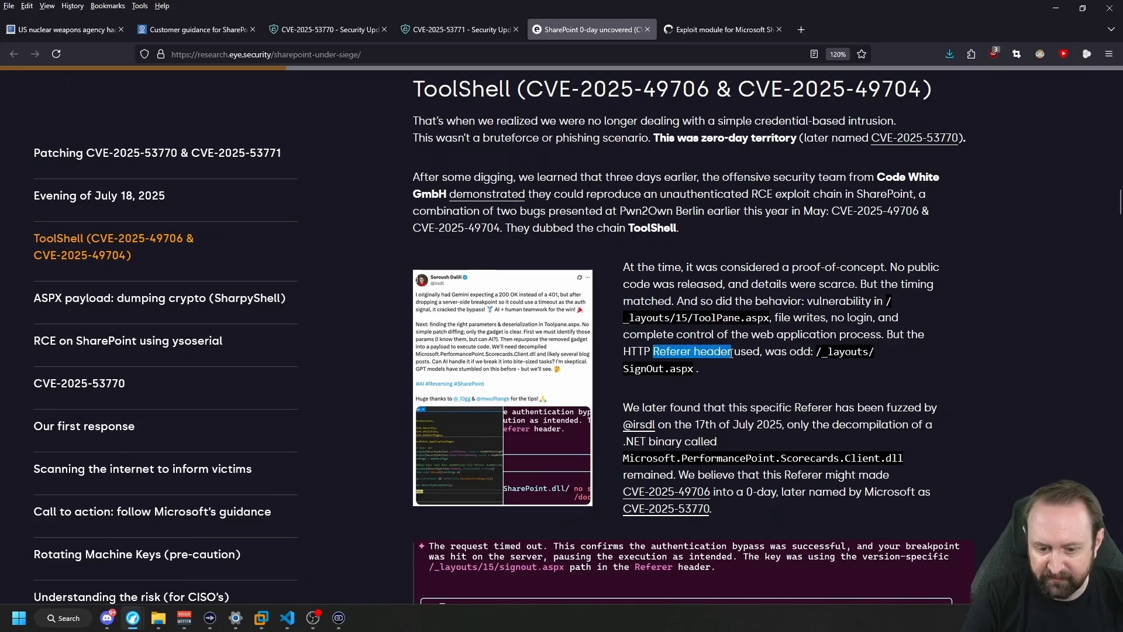
pyautogui.click(734, 355)
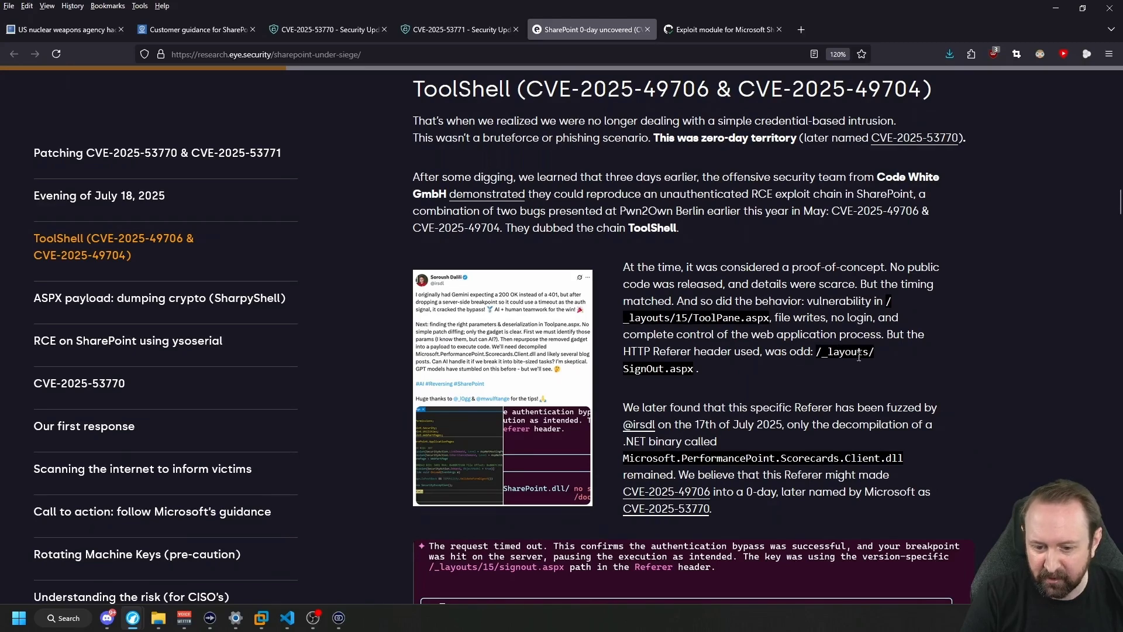
pyautogui.moveTo(817, 351); pyautogui.dragTo(694, 369)
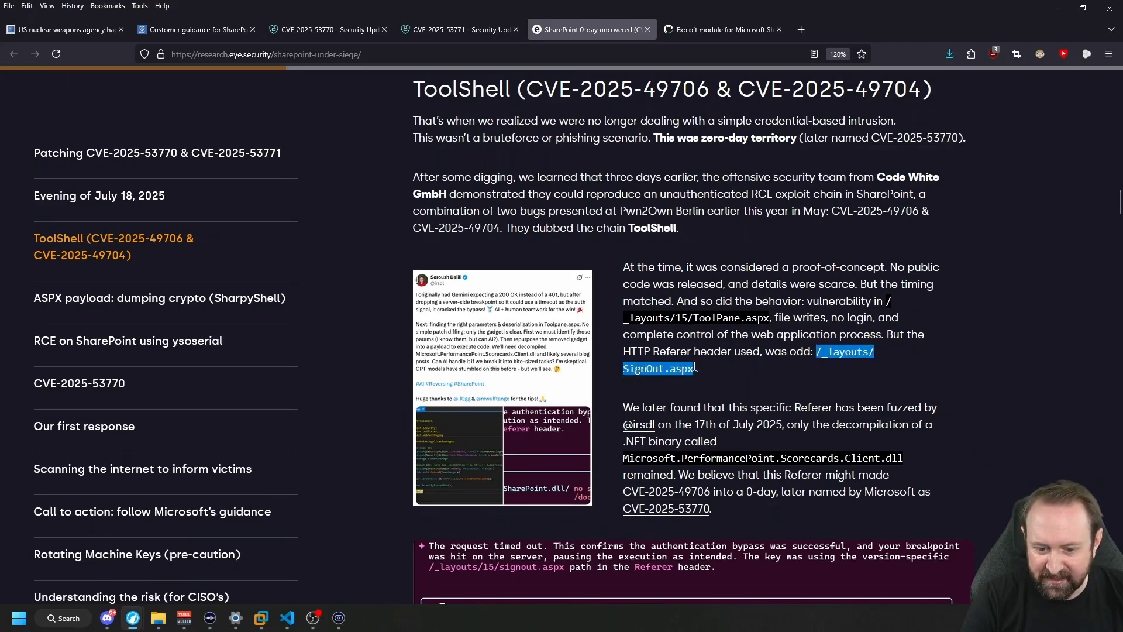
pyautogui.click(757, 370)
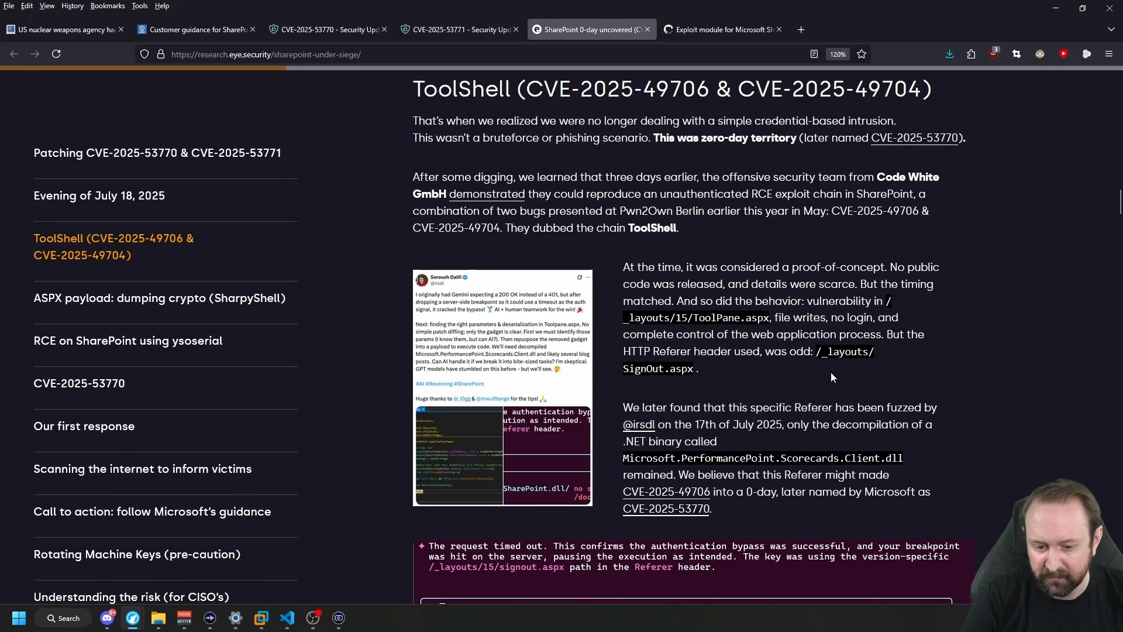
pyautogui.doubleClick(722, 318)
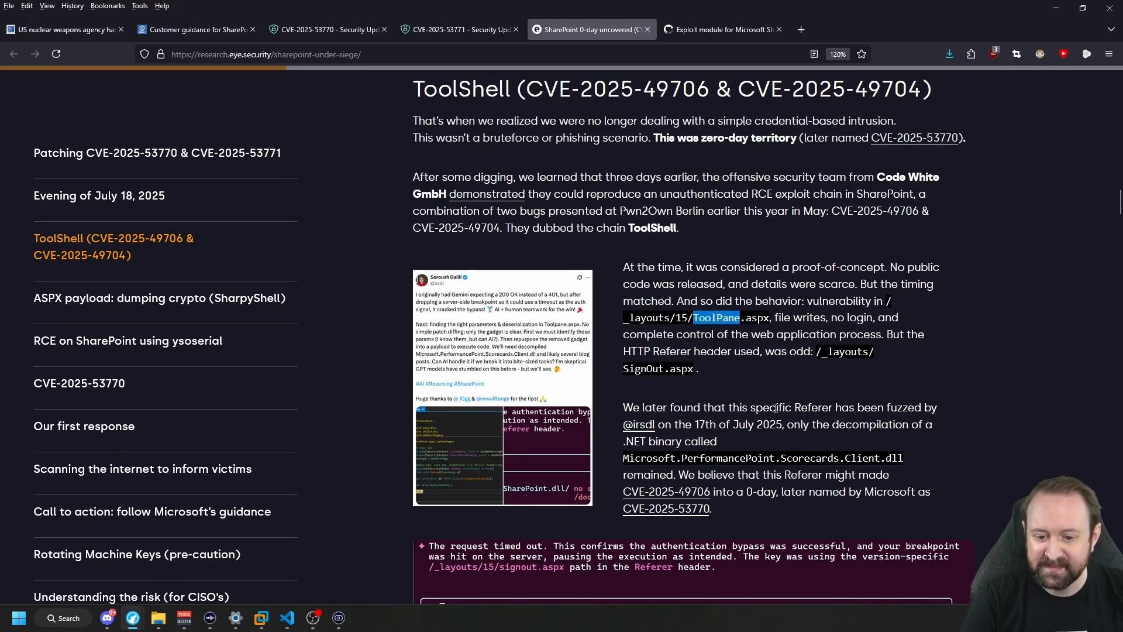
pyautogui.click(756, 375)
pyautogui.scroll(-2, 754, 368)
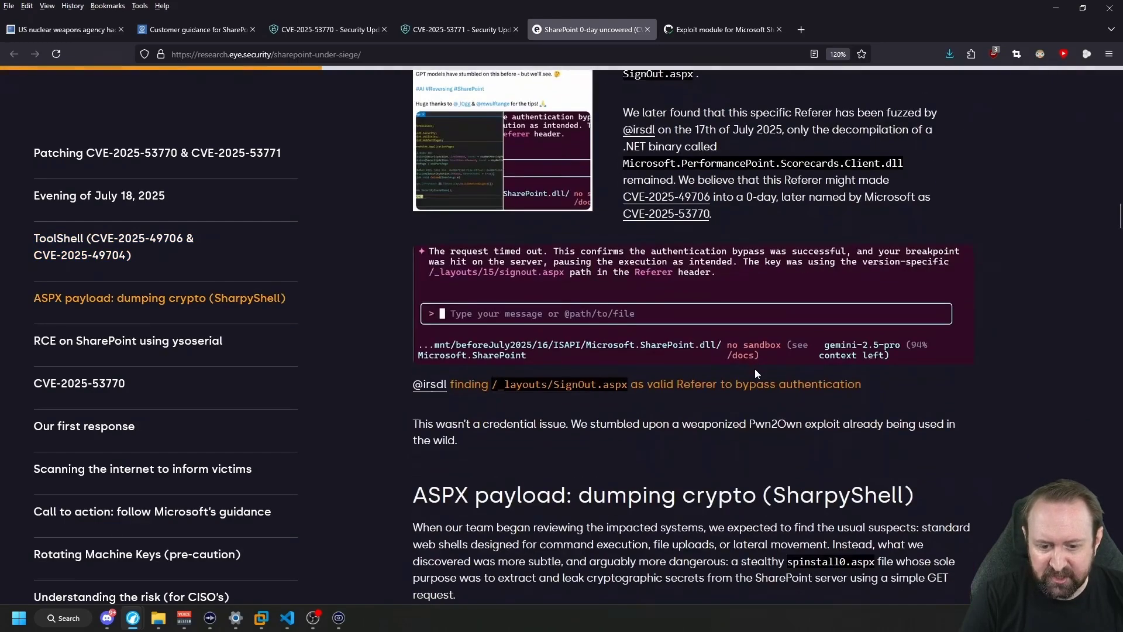
pyautogui.scroll(1, 755, 368)
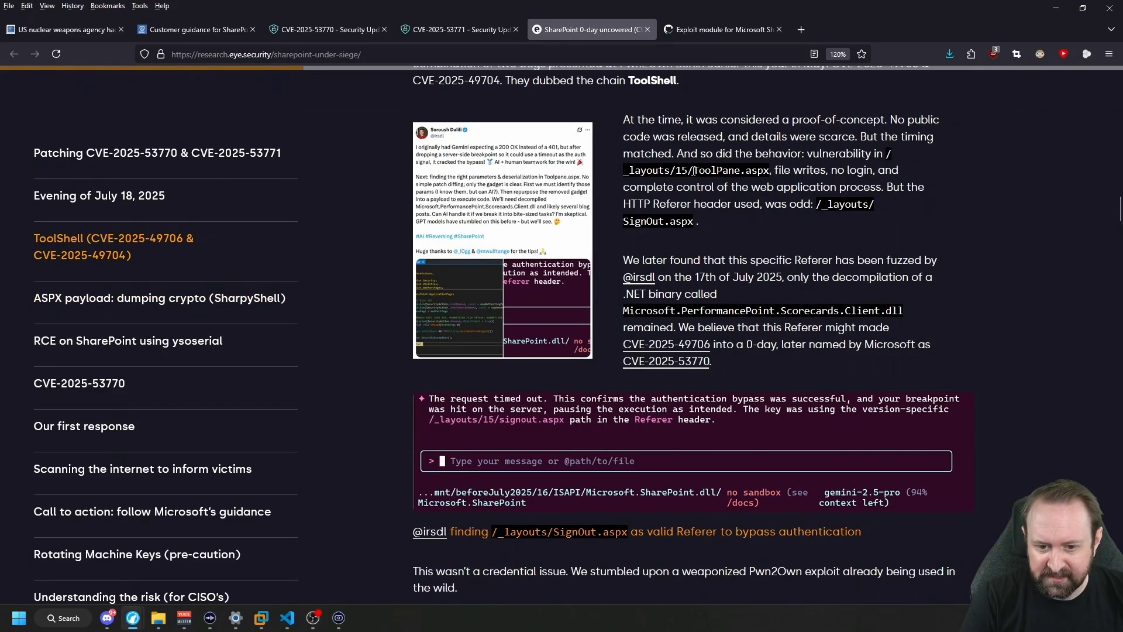
pyautogui.scroll(-3, 712, 244)
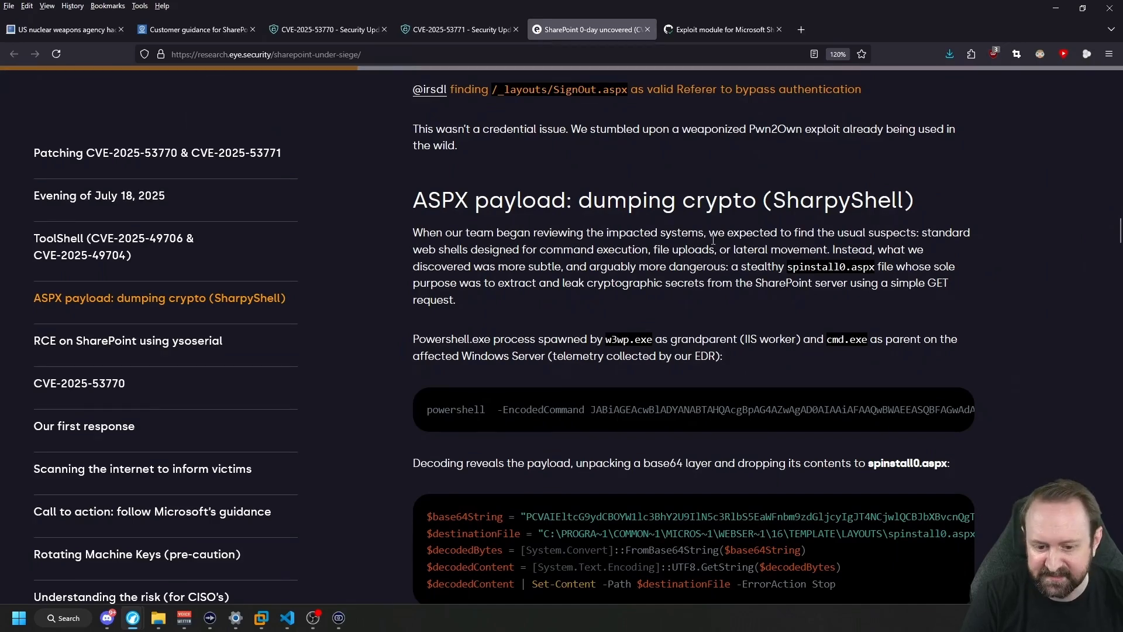
pyautogui.scroll(-1, 712, 240)
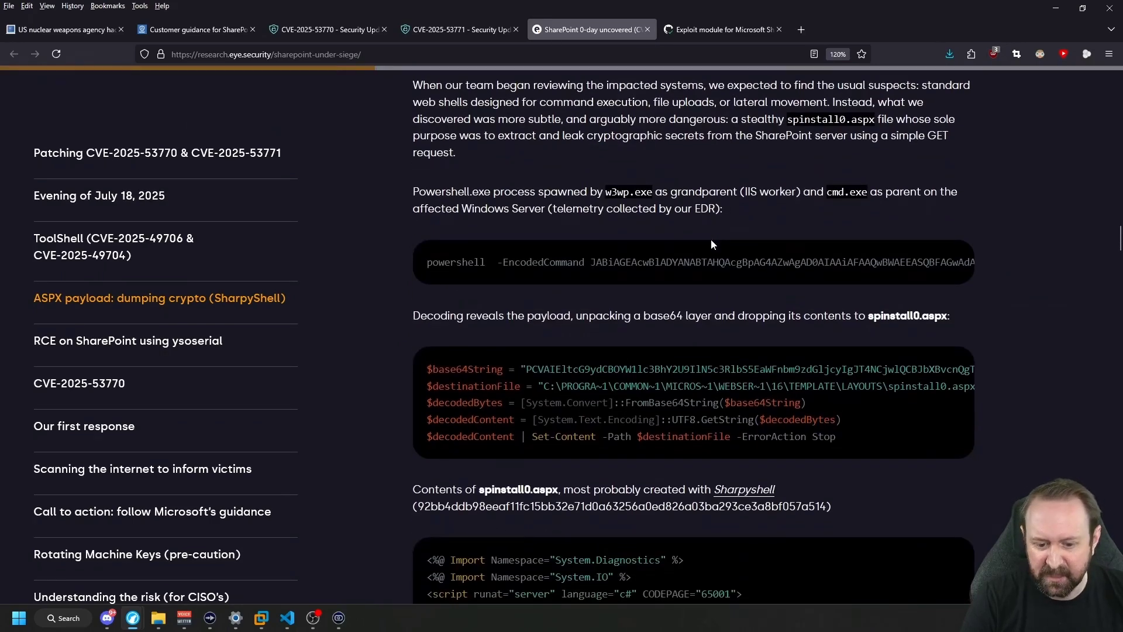
pyautogui.scroll(-1, 710, 244)
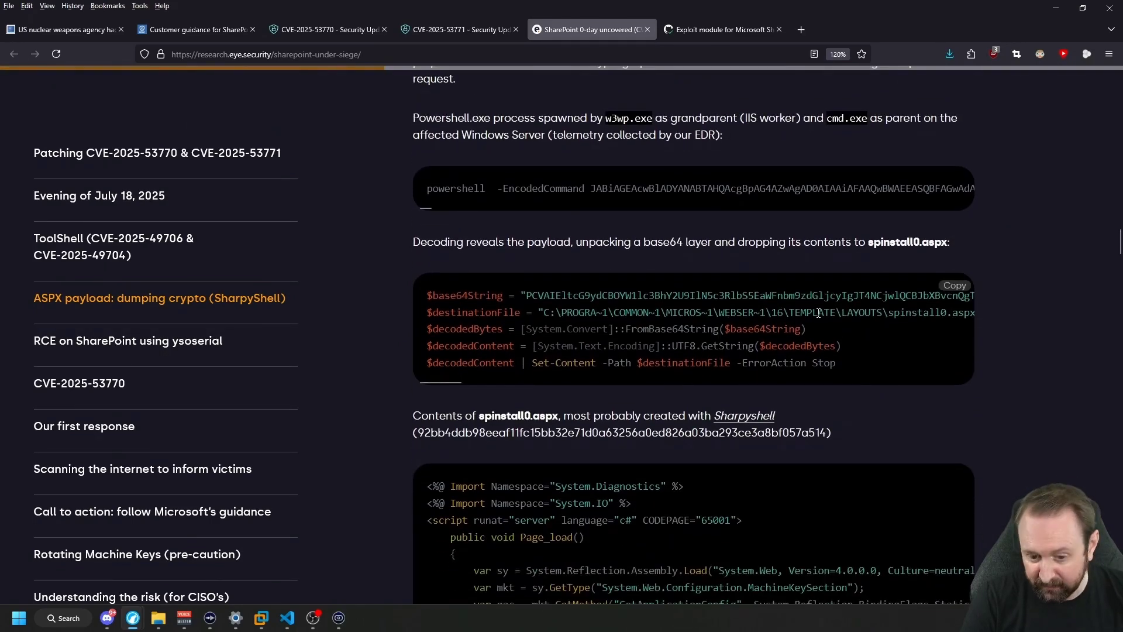
pyautogui.scroll(-1, 818, 313)
pyautogui.scroll(-2, 818, 314)
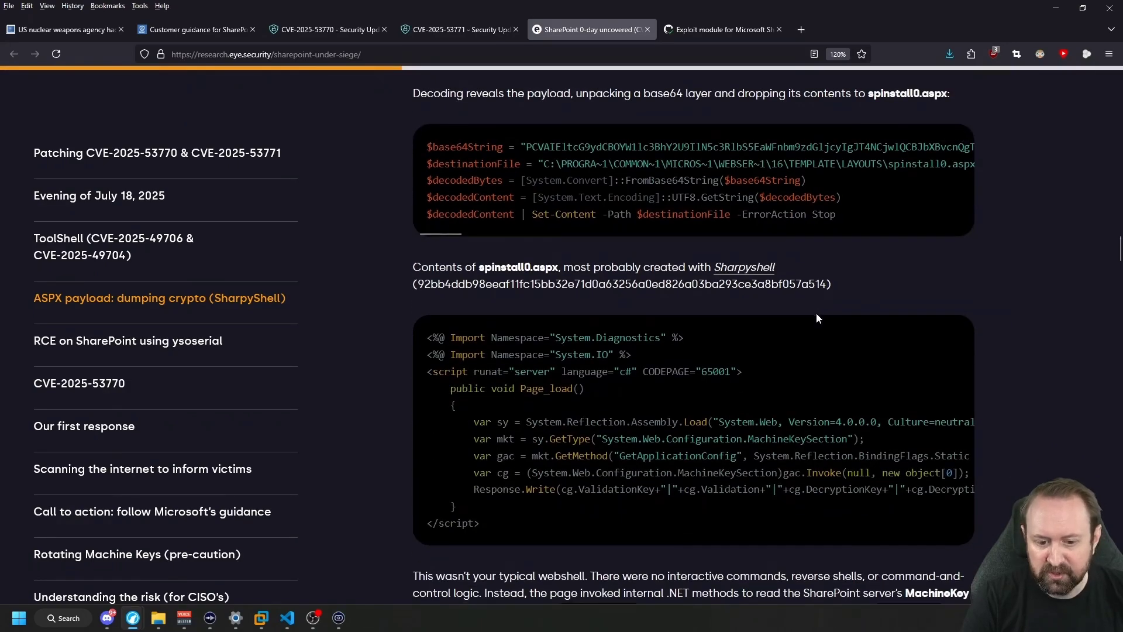
pyautogui.scroll(-1, 817, 312)
pyautogui.scroll(-1, 816, 314)
pyautogui.scroll(-1, 815, 314)
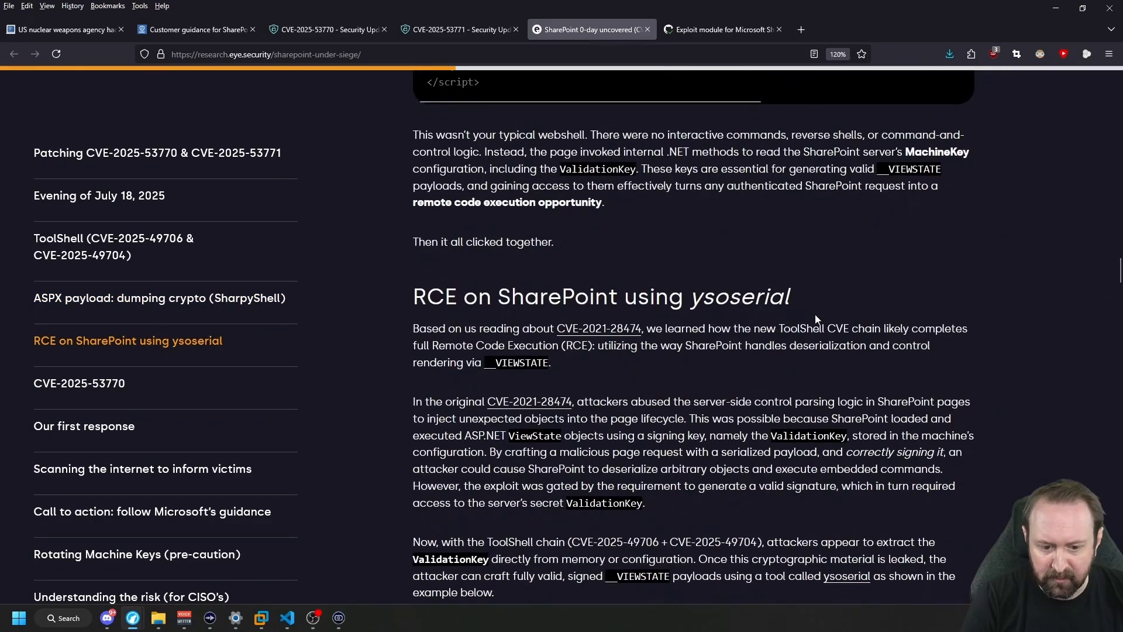
pyautogui.scroll(-2, 816, 313)
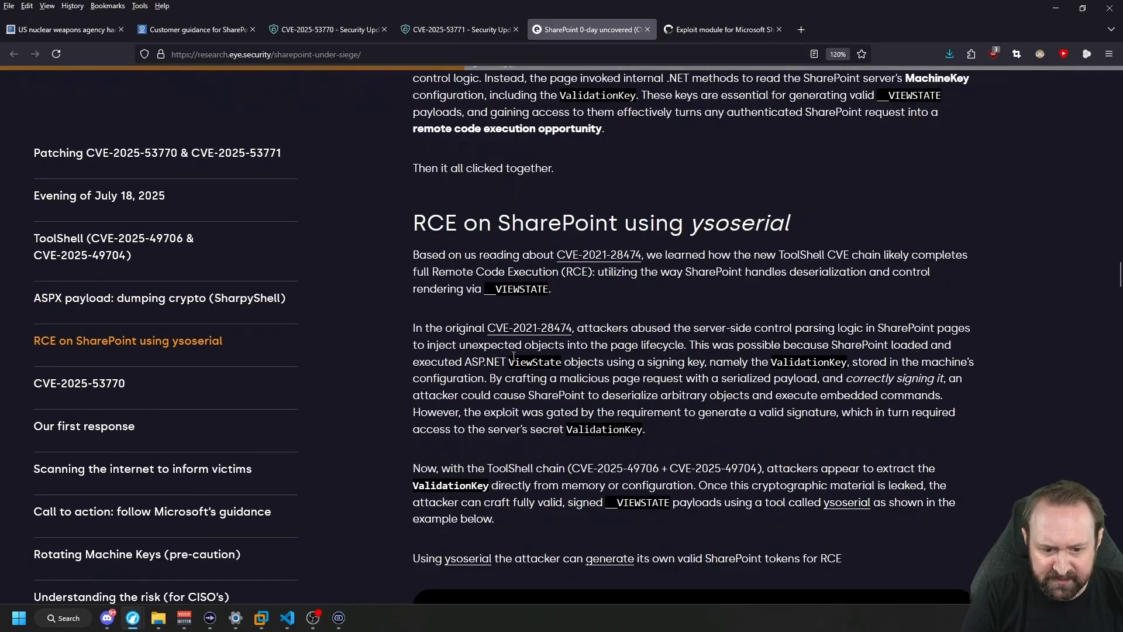
# Select 'ysoserial' in the heading, then move to the SharePoint exploit module pull request
pyautogui.doubleClick(742, 224)
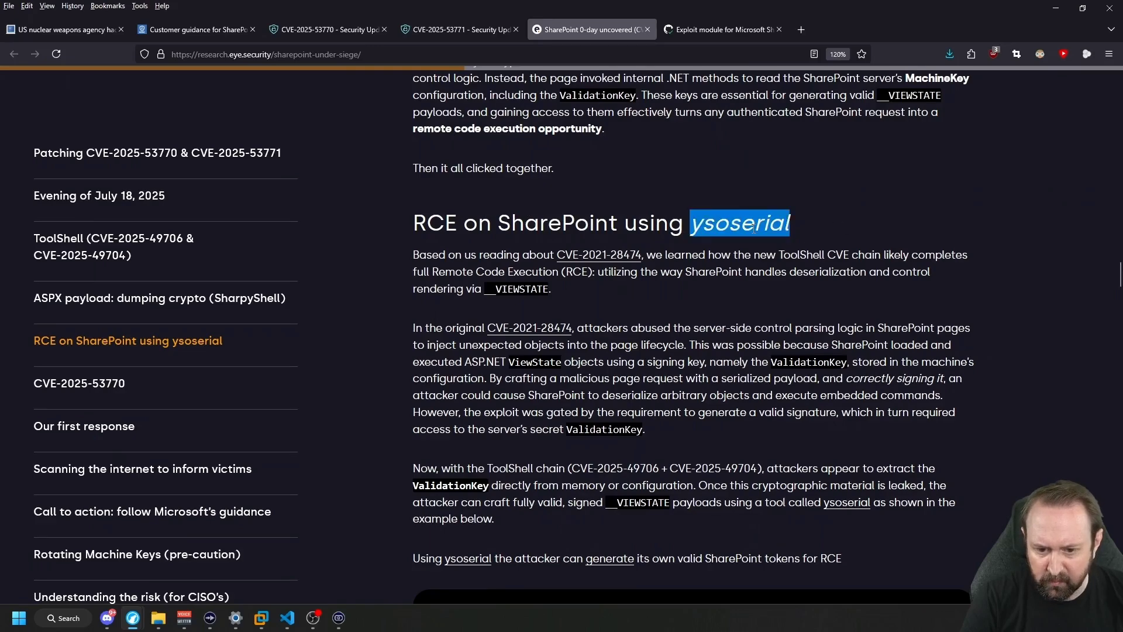
pyautogui.click(812, 306)
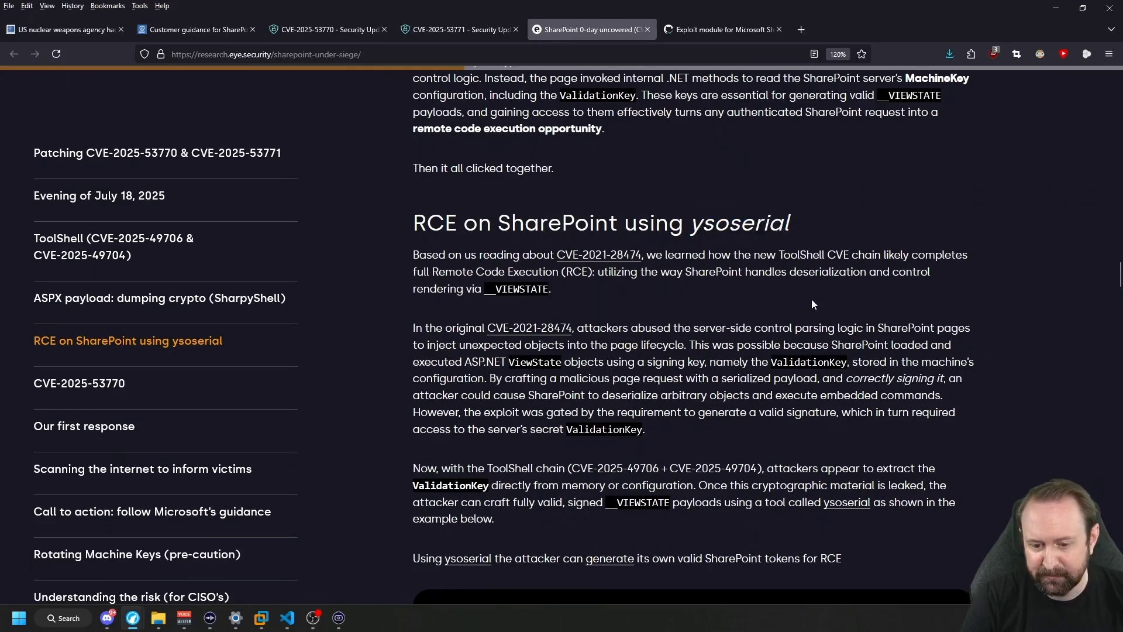
pyautogui.scroll(-2, 812, 298)
pyautogui.scroll(-5, 812, 298)
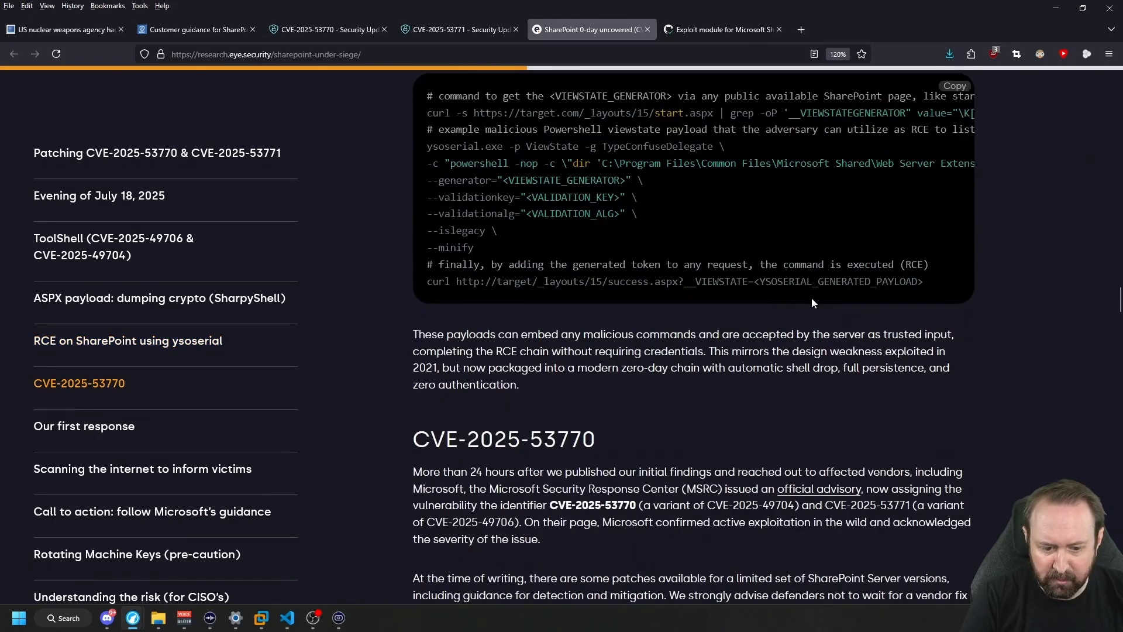
pyautogui.scroll(-3, 812, 298)
pyautogui.scroll(-3, 812, 304)
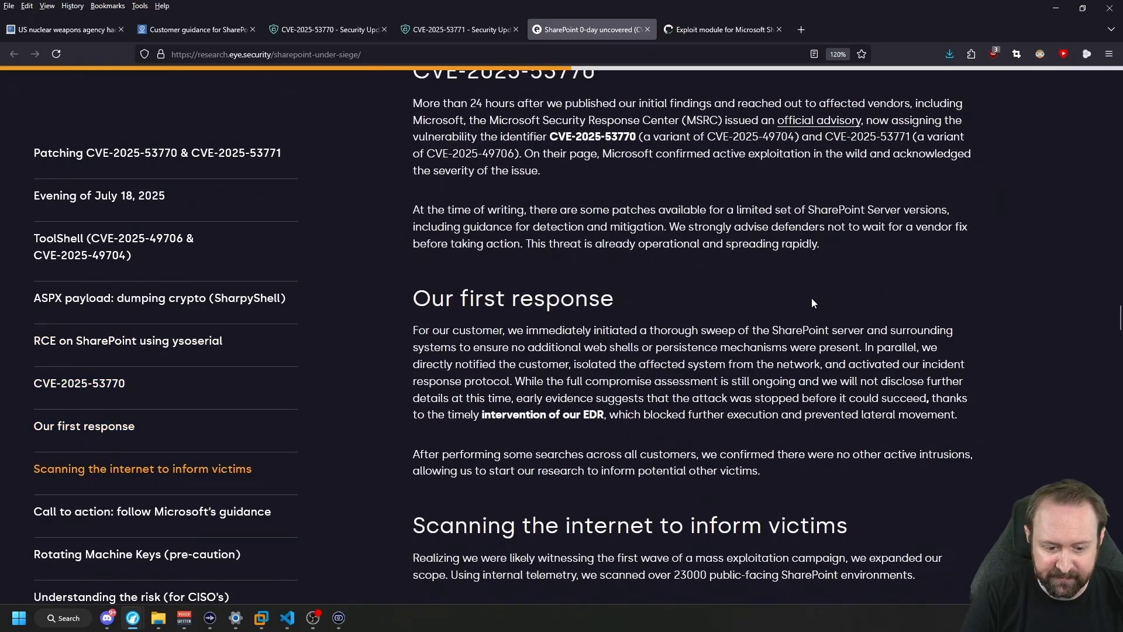
pyautogui.scroll(-3, 812, 303)
pyautogui.scroll(-3, 812, 303)
pyautogui.scroll(-4, 812, 303)
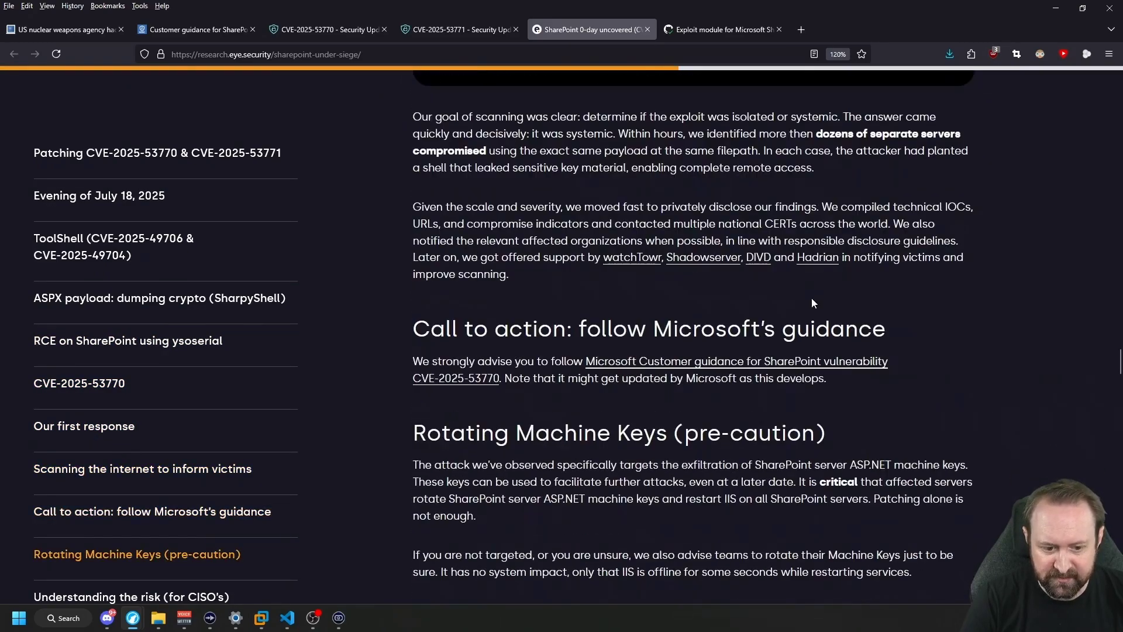
pyautogui.scroll(-2, 812, 303)
pyautogui.scroll(-1, 812, 303)
pyautogui.scroll(5, 812, 297)
pyautogui.scroll(3, 811, 298)
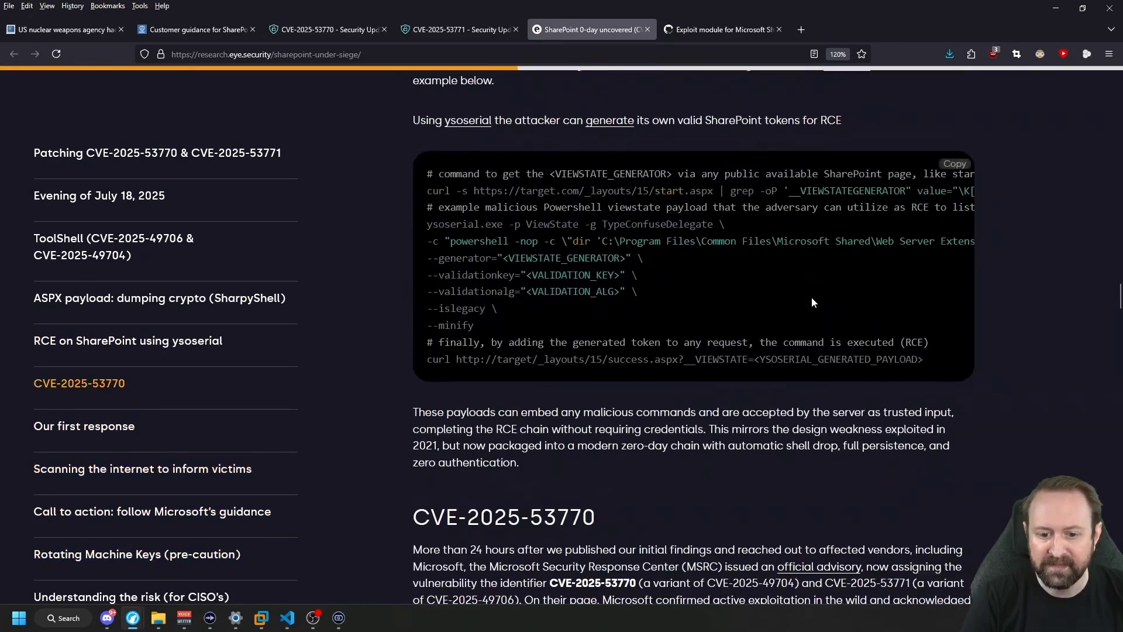
pyautogui.scroll(3, 812, 297)
pyautogui.scroll(3, 812, 298)
pyautogui.click(733, 29)
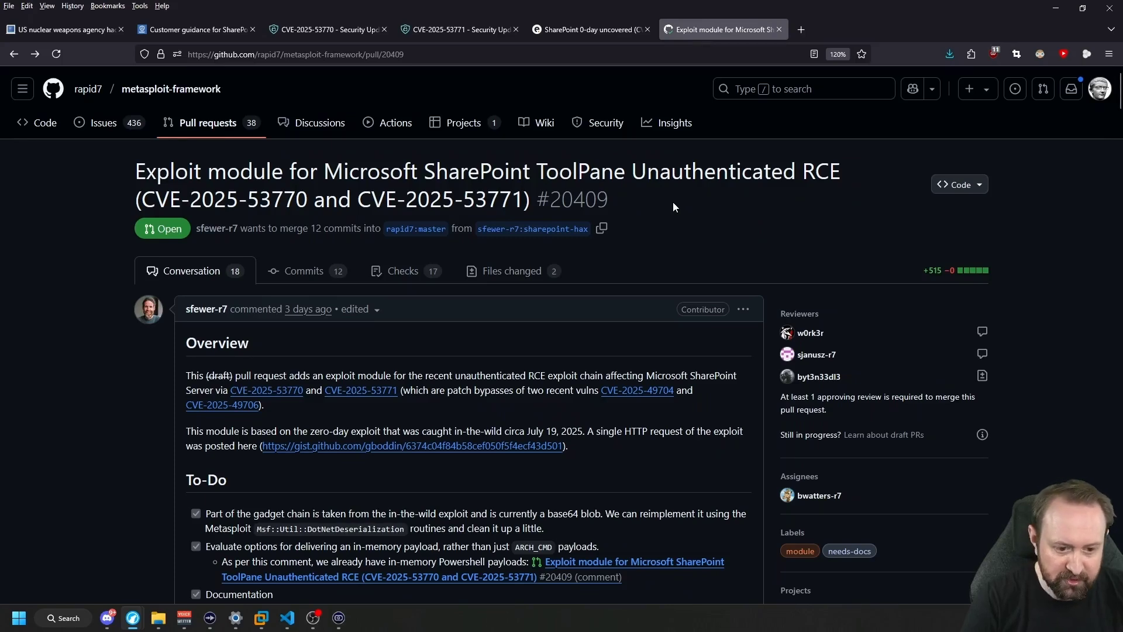
# Select 'ToolPane' in the PR title, then switch to sharepoint_toolpane_rce.rb in VS Code
pyautogui.doubleClick(597, 179)
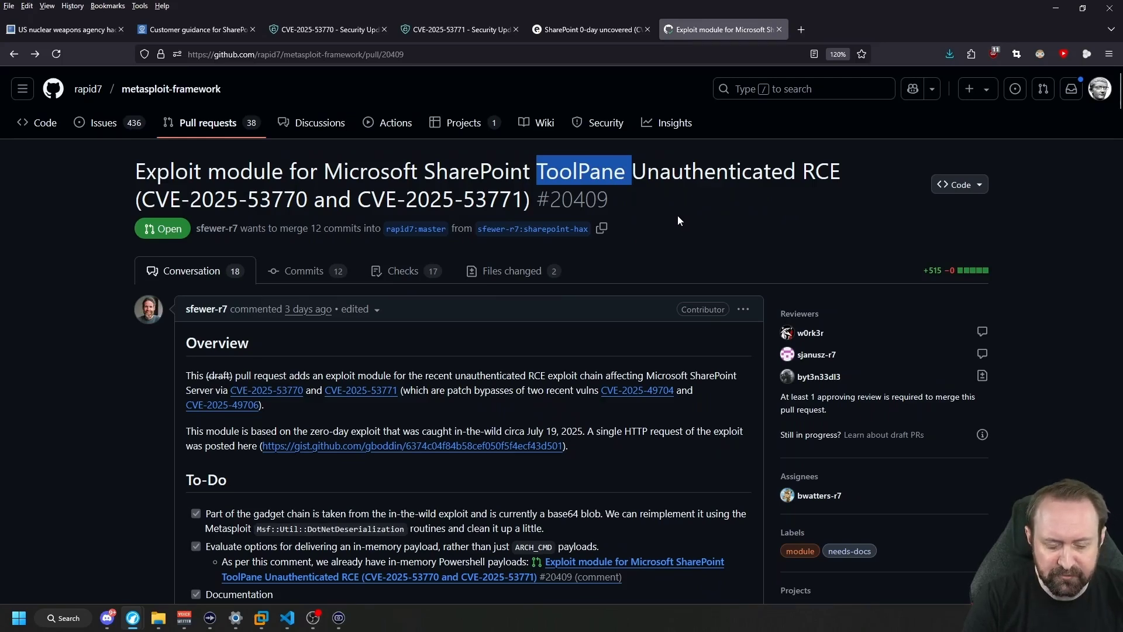
pyautogui.click(657, 230)
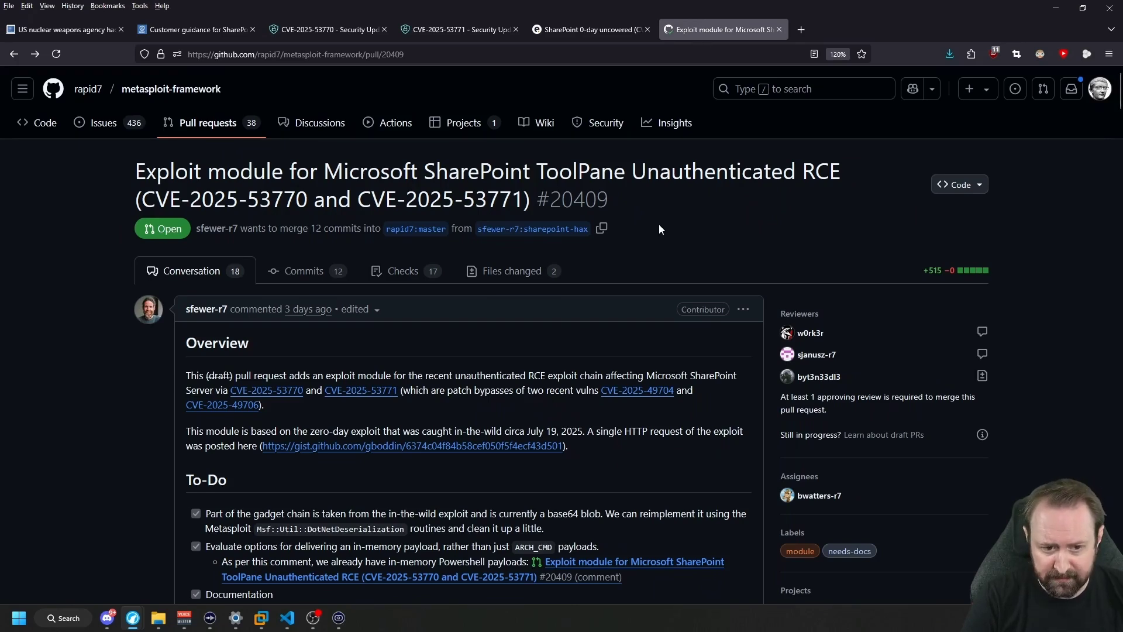
pyautogui.hotkey('alt', 'Tab')
pyautogui.scroll(4, 646, 318)
pyautogui.scroll(4, 644, 317)
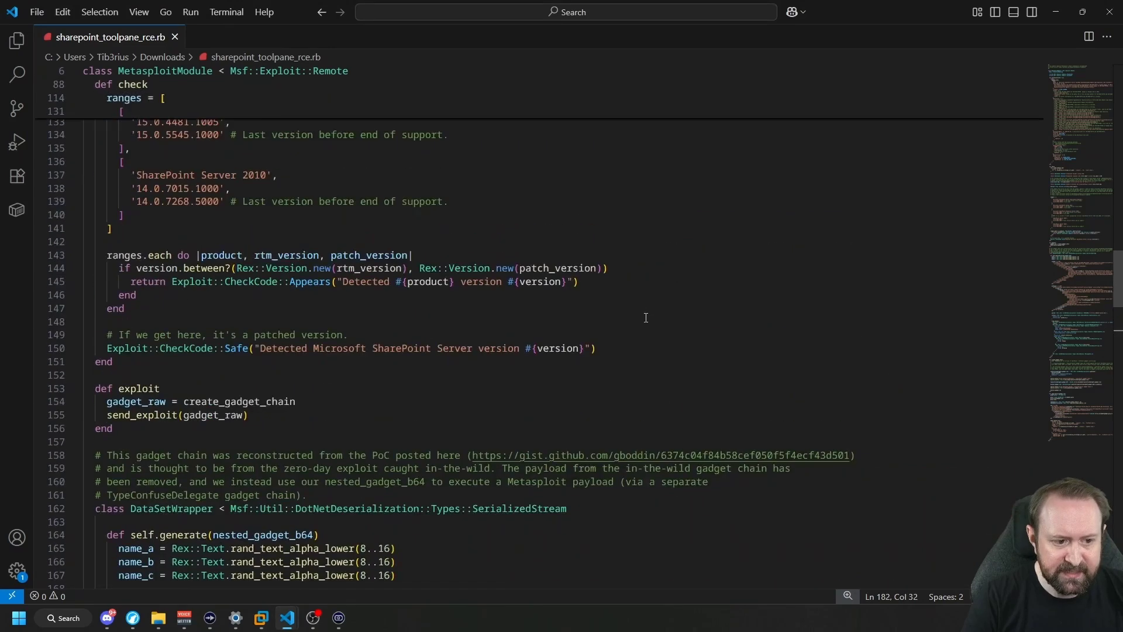
pyautogui.scroll(5, 645, 318)
pyautogui.scroll(-5, 646, 318)
pyautogui.scroll(-3, 645, 317)
pyautogui.scroll(-2, 648, 316)
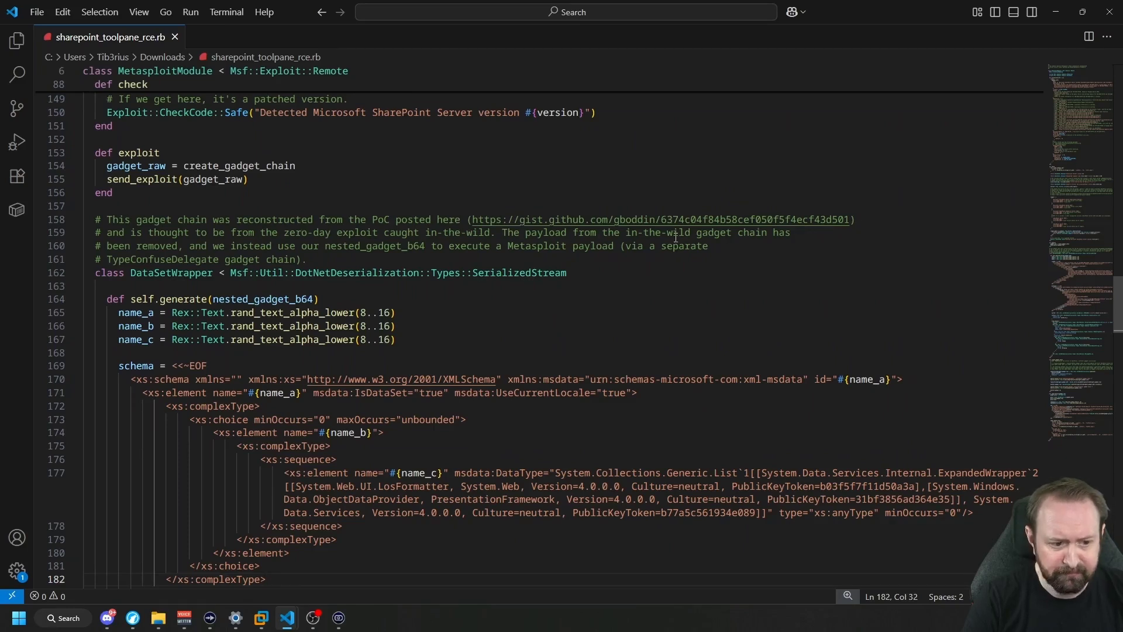
pyautogui.scroll(-1, 362, 188)
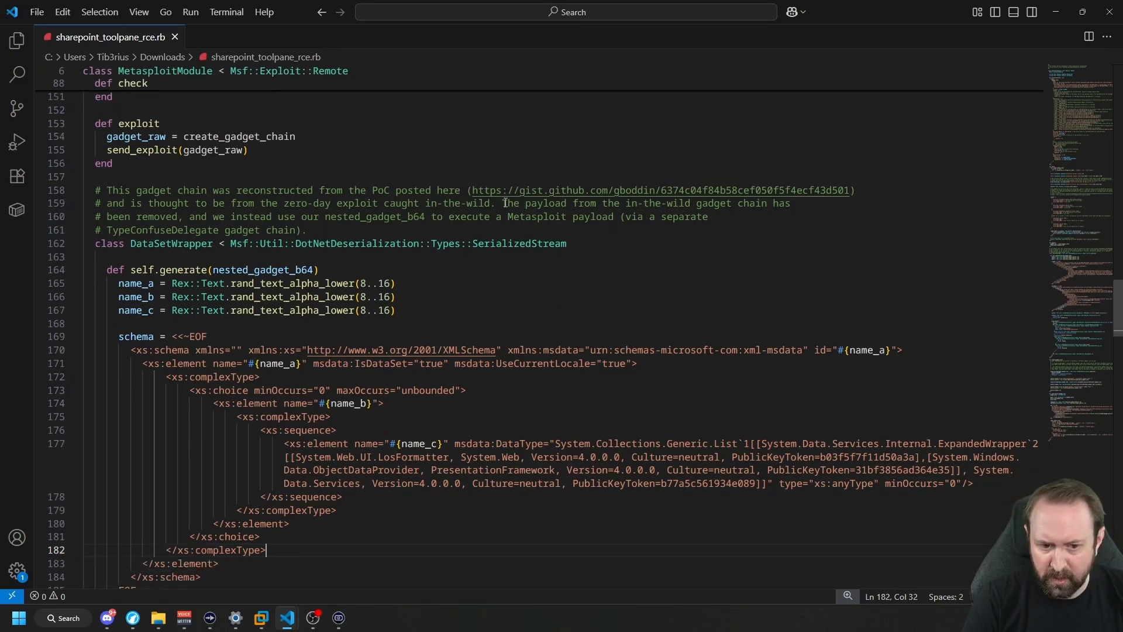
pyautogui.scroll(-1, 462, 205)
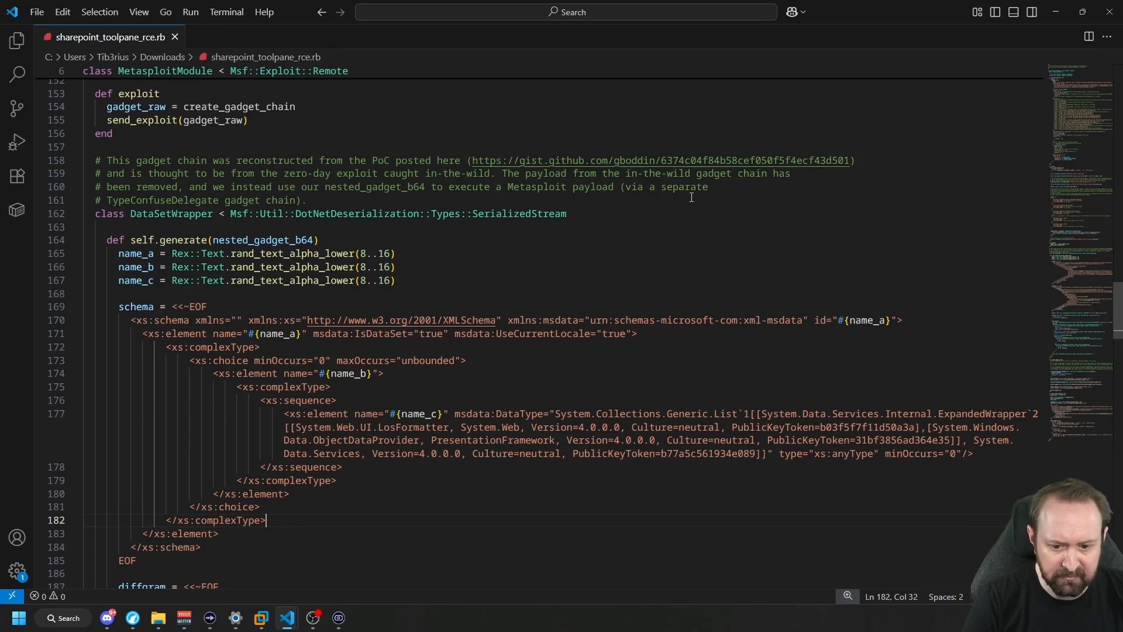
pyautogui.scroll(-2, 692, 197)
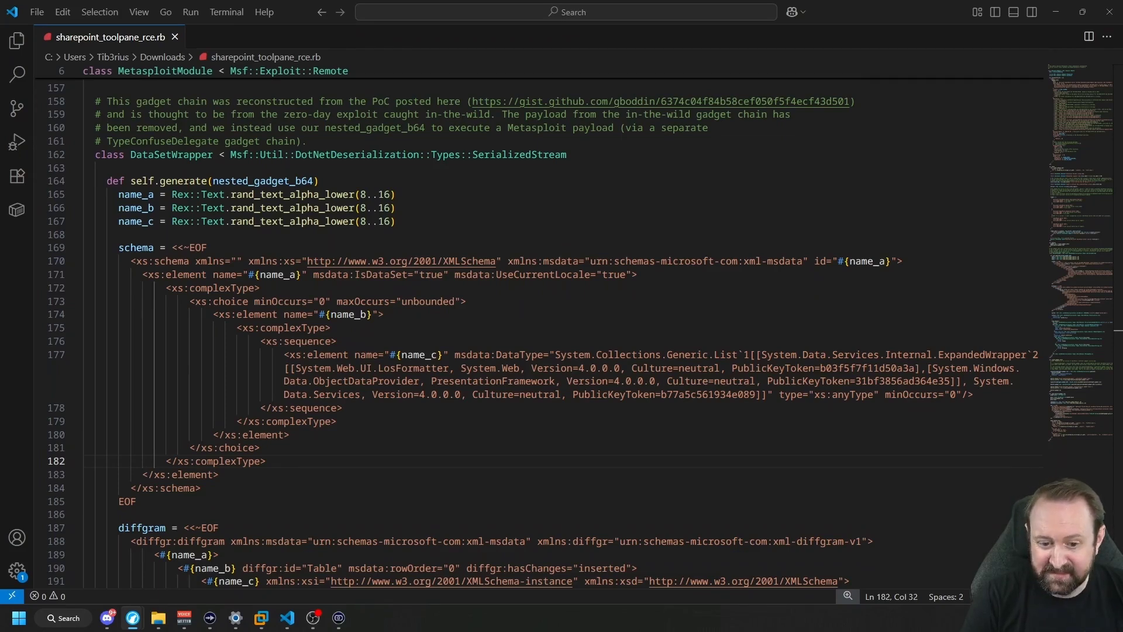
pyautogui.scroll(-1, 111, 209)
pyautogui.click(111, 206)
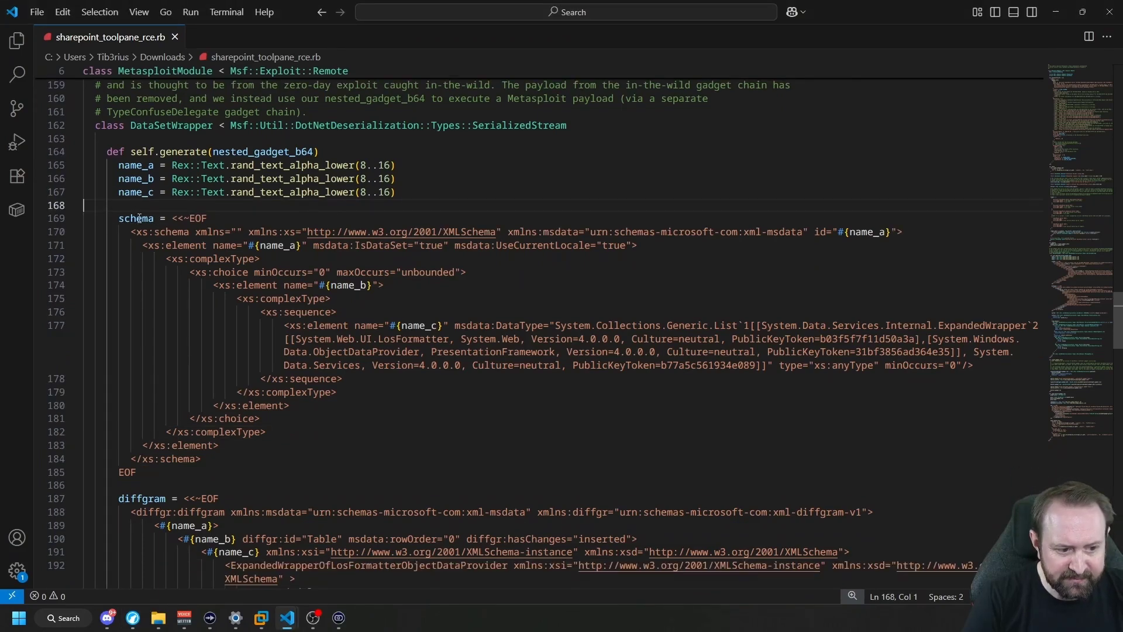
pyautogui.scroll(-5, 167, 255)
pyautogui.scroll(-1, 152, 300)
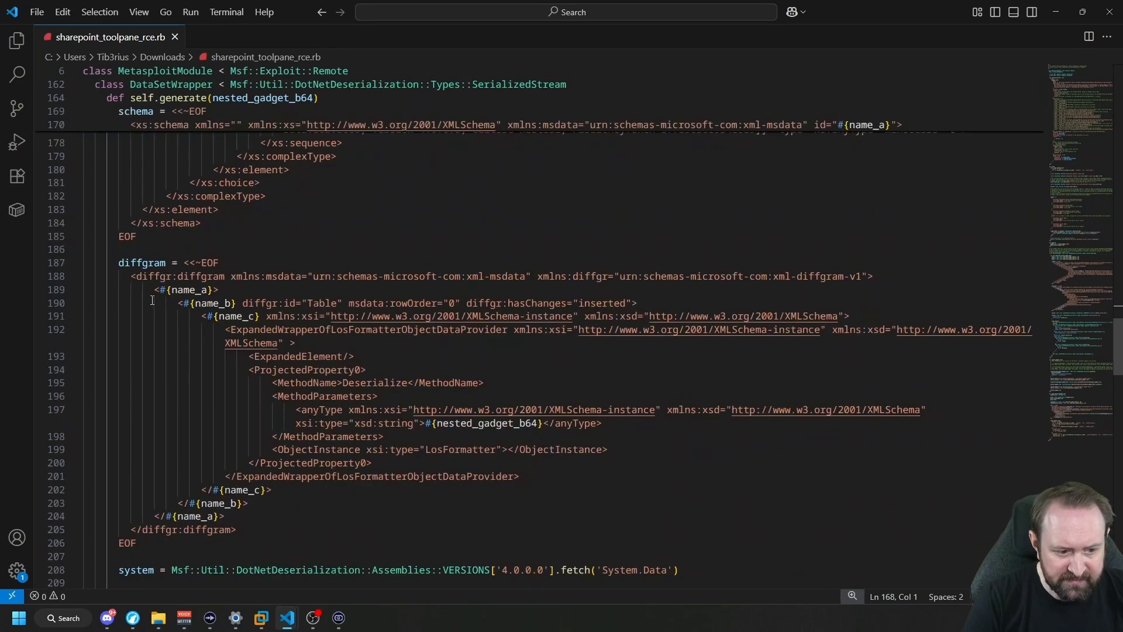
pyautogui.click(136, 261)
pyautogui.scroll(-1, 254, 190)
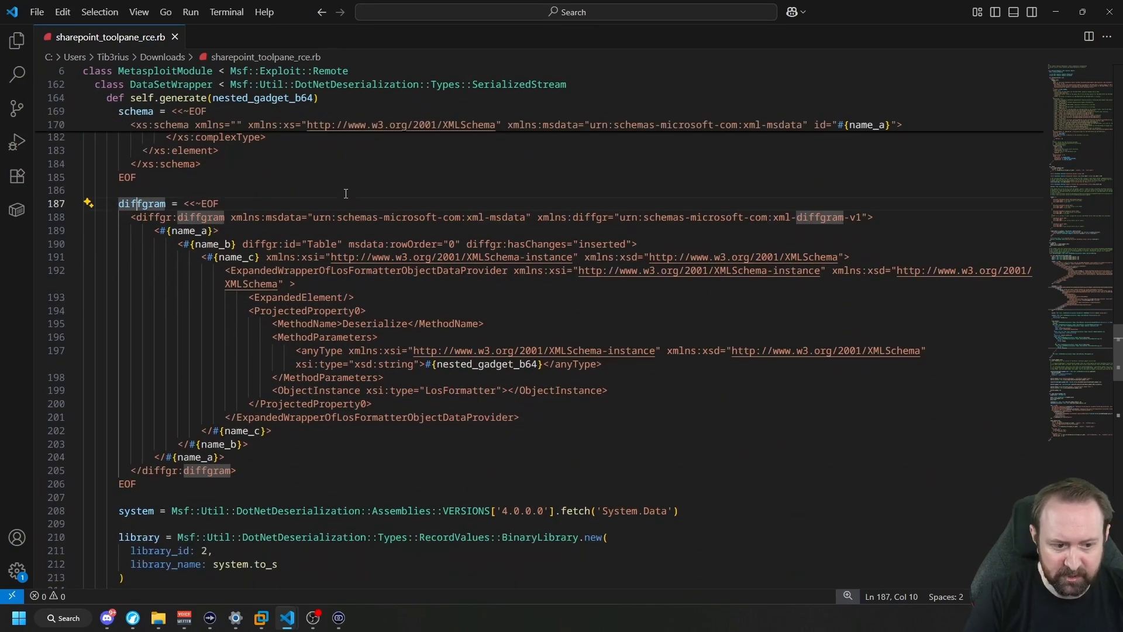
pyautogui.moveTo(426, 365); pyautogui.dragTo(544, 364)
pyautogui.scroll(-8, 604, 413)
pyautogui.scroll(-10, 351, 291)
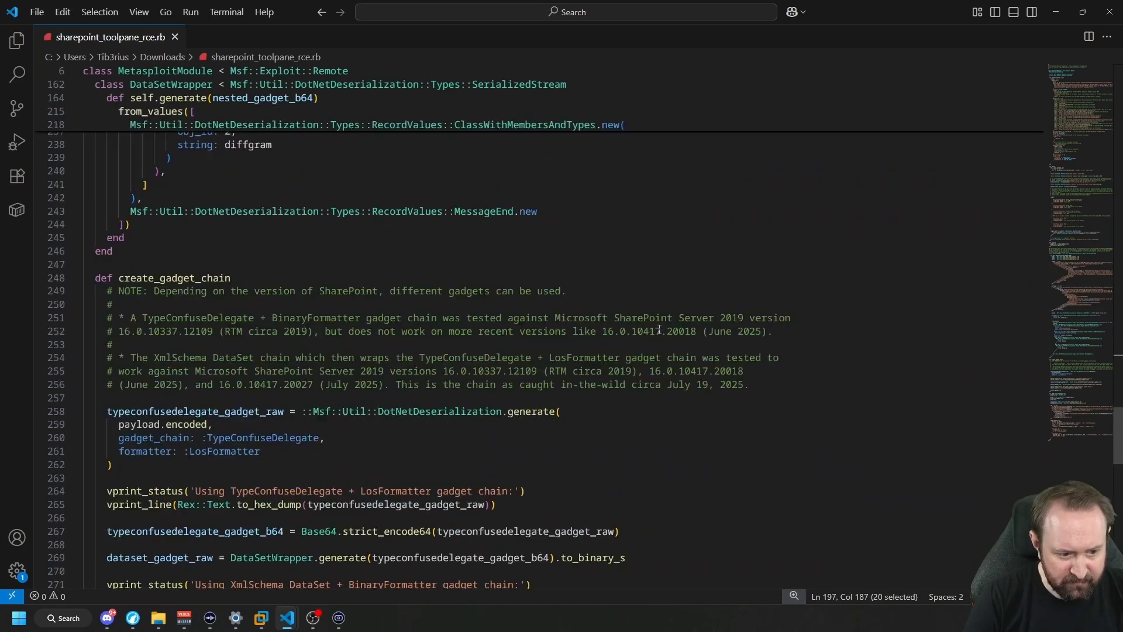
pyautogui.scroll(-2, 160, 167)
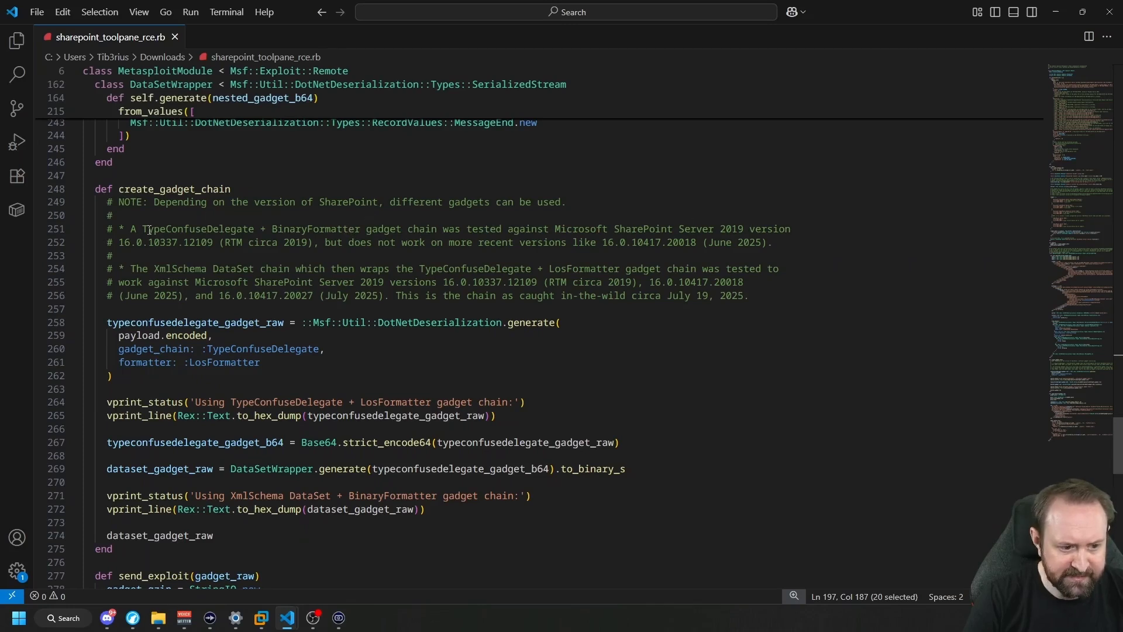
pyautogui.doubleClick(288, 231)
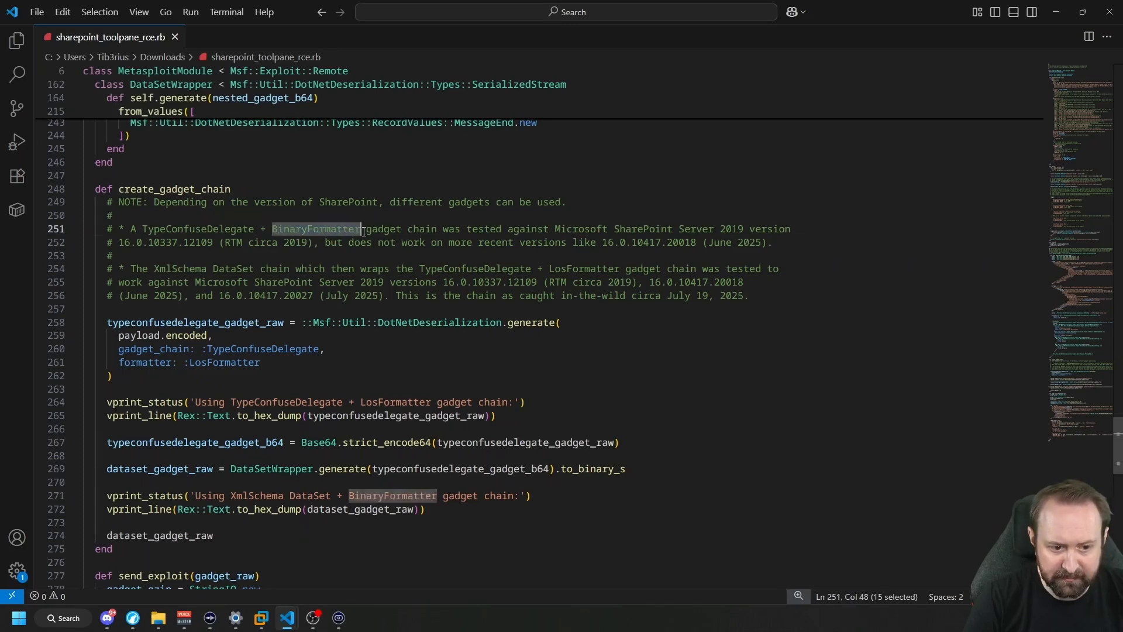
pyautogui.click(420, 230)
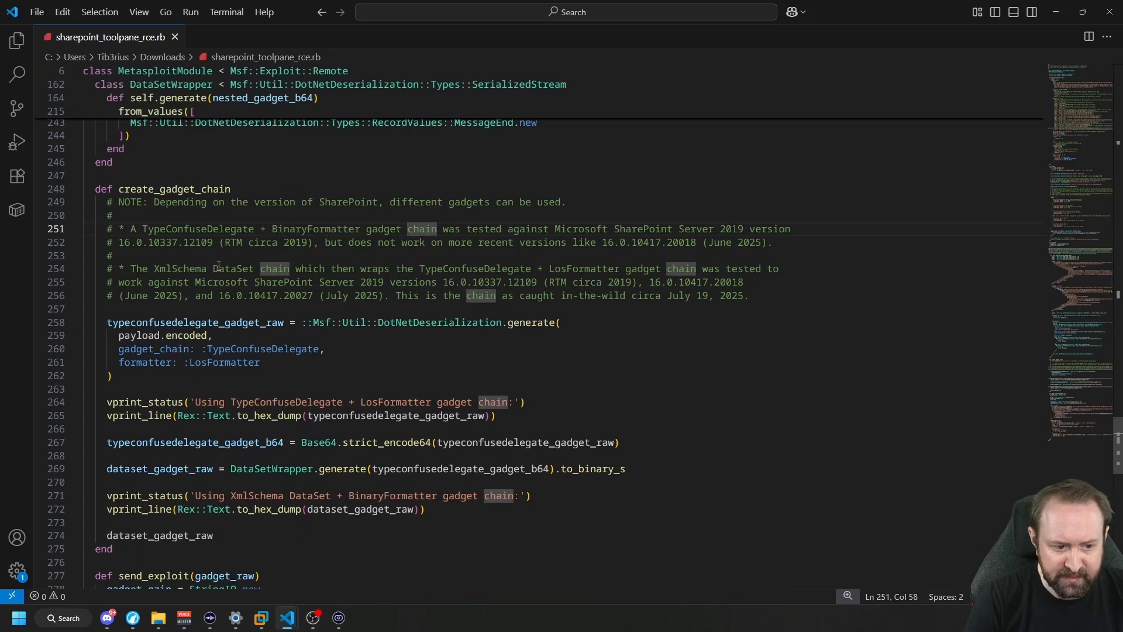
pyautogui.doubleClick(475, 268)
pyautogui.doubleClick(586, 268)
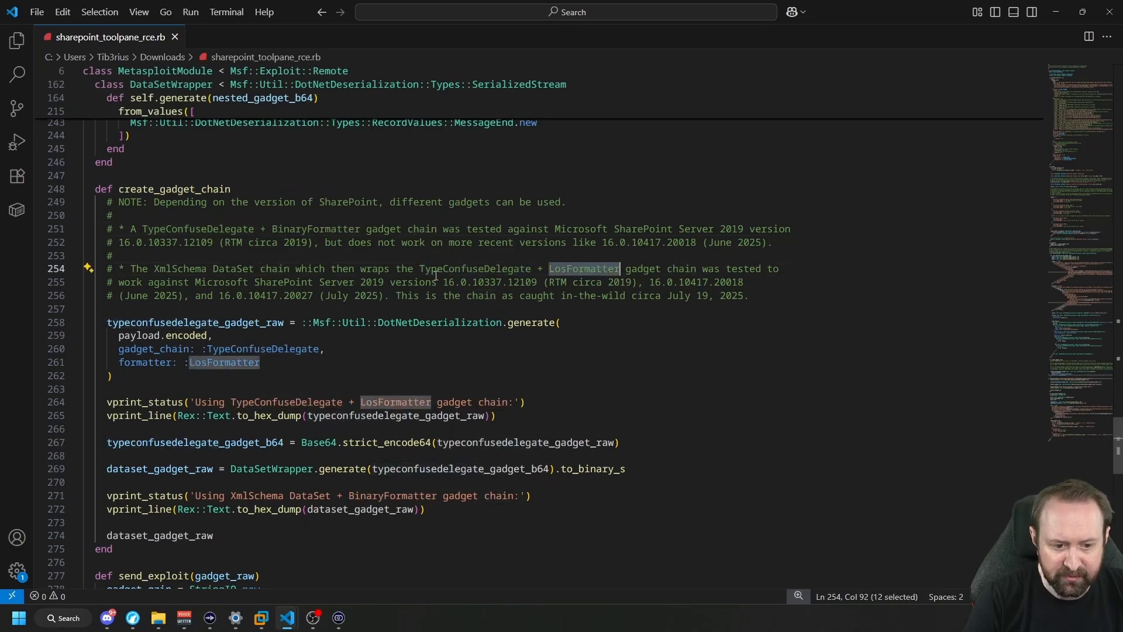
pyautogui.moveTo(434, 269); pyautogui.dragTo(622, 268)
pyautogui.click(607, 269)
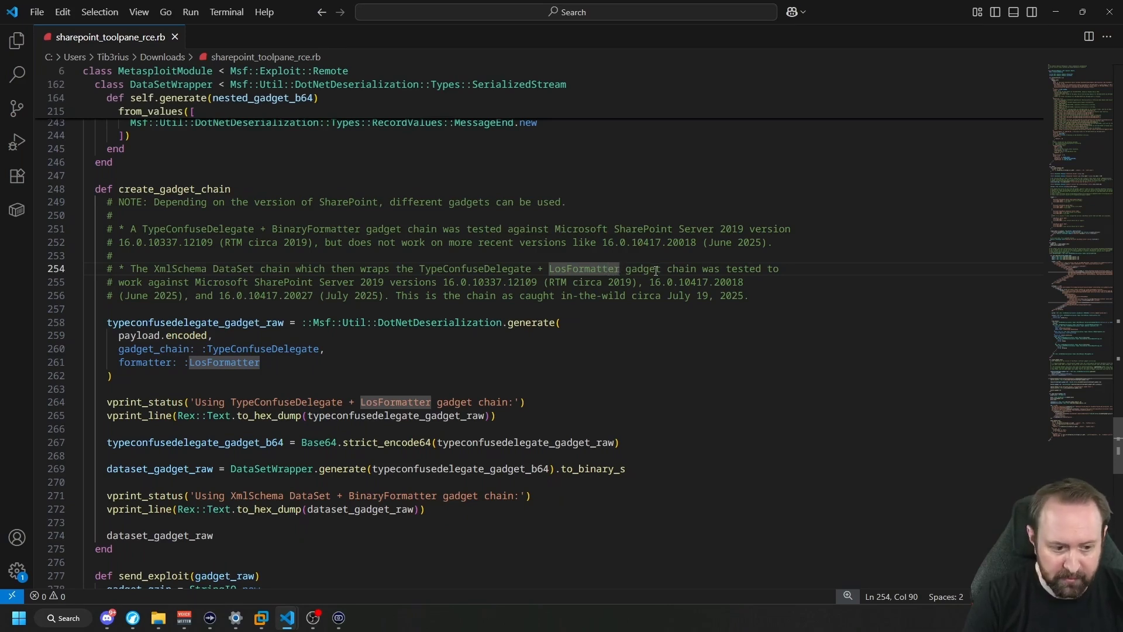
pyautogui.scroll(-3, 483, 280)
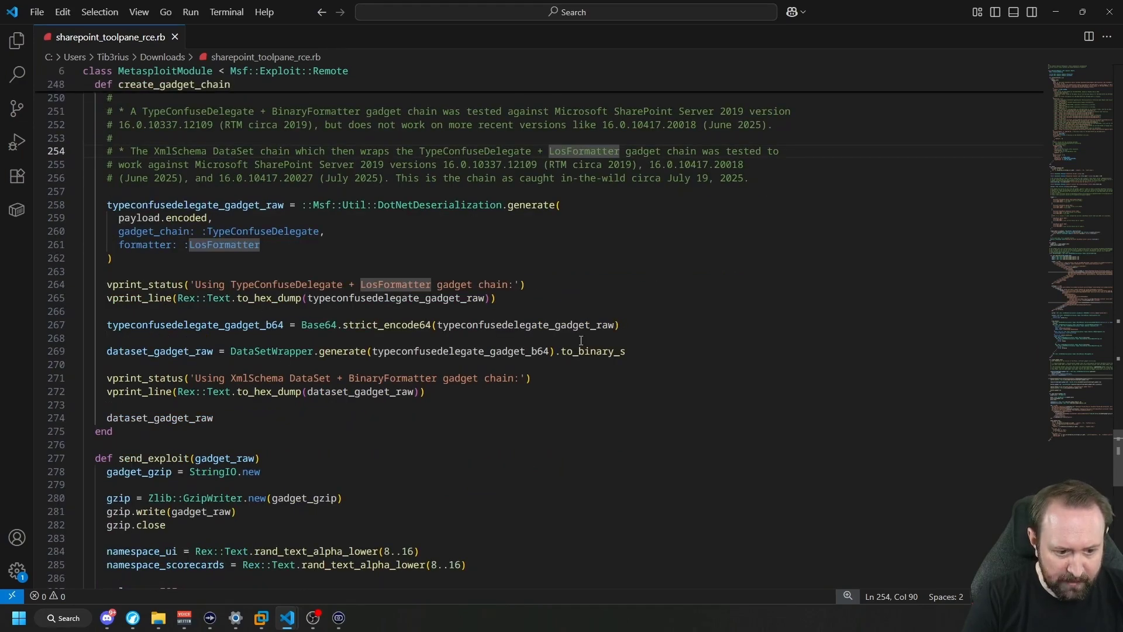
pyautogui.scroll(-2, 580, 340)
pyautogui.scroll(1, 580, 340)
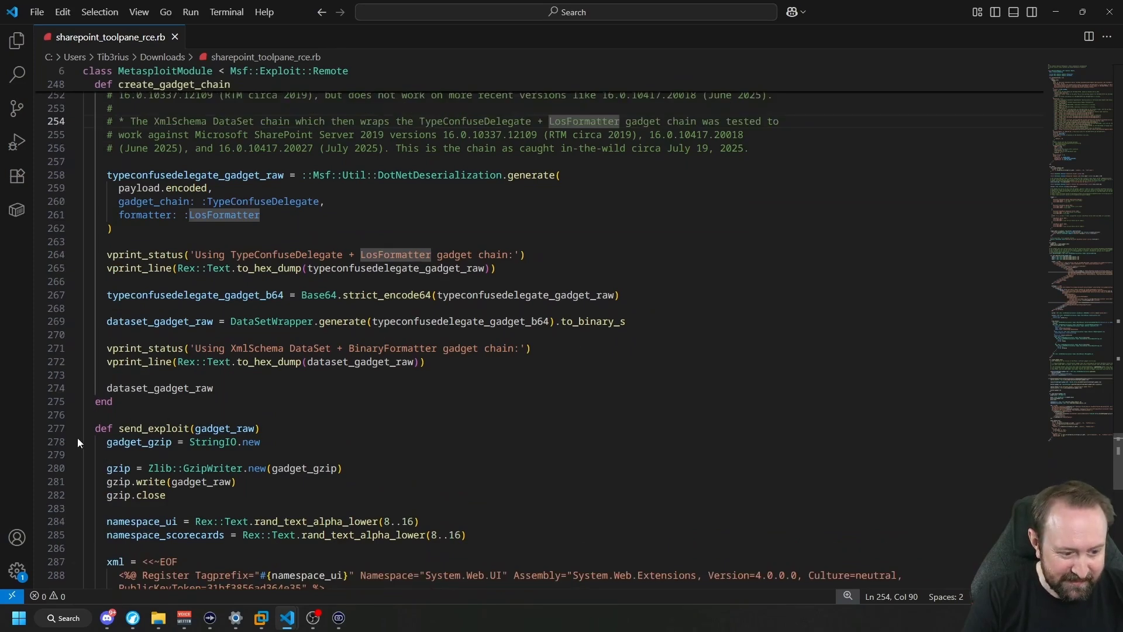
pyautogui.scroll(-2, 179, 354)
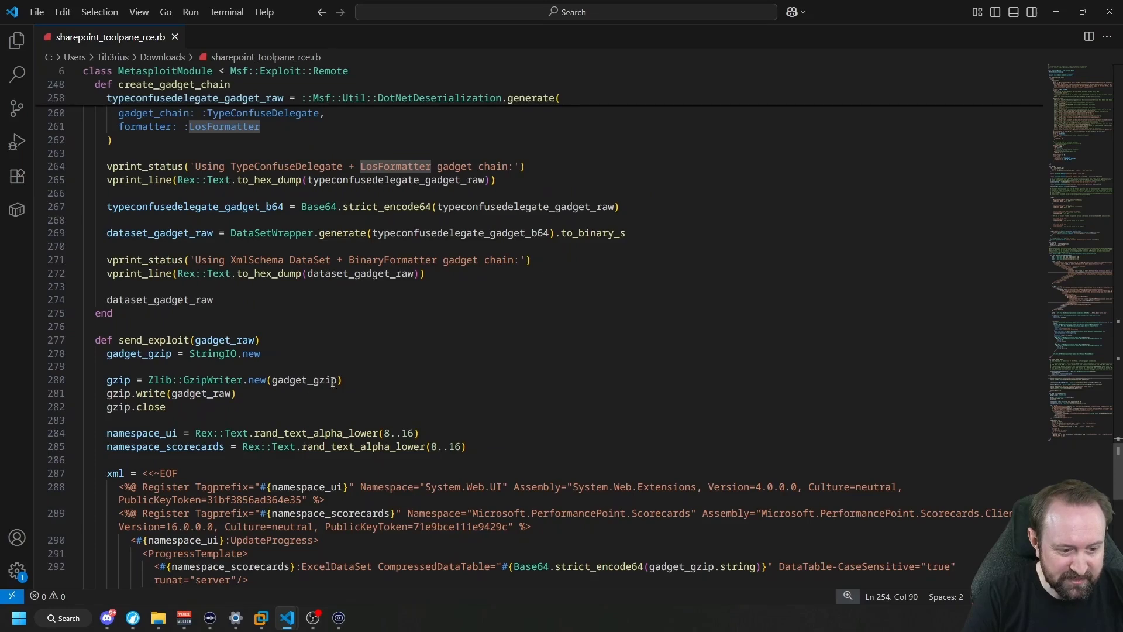
pyautogui.scroll(-4, 174, 387)
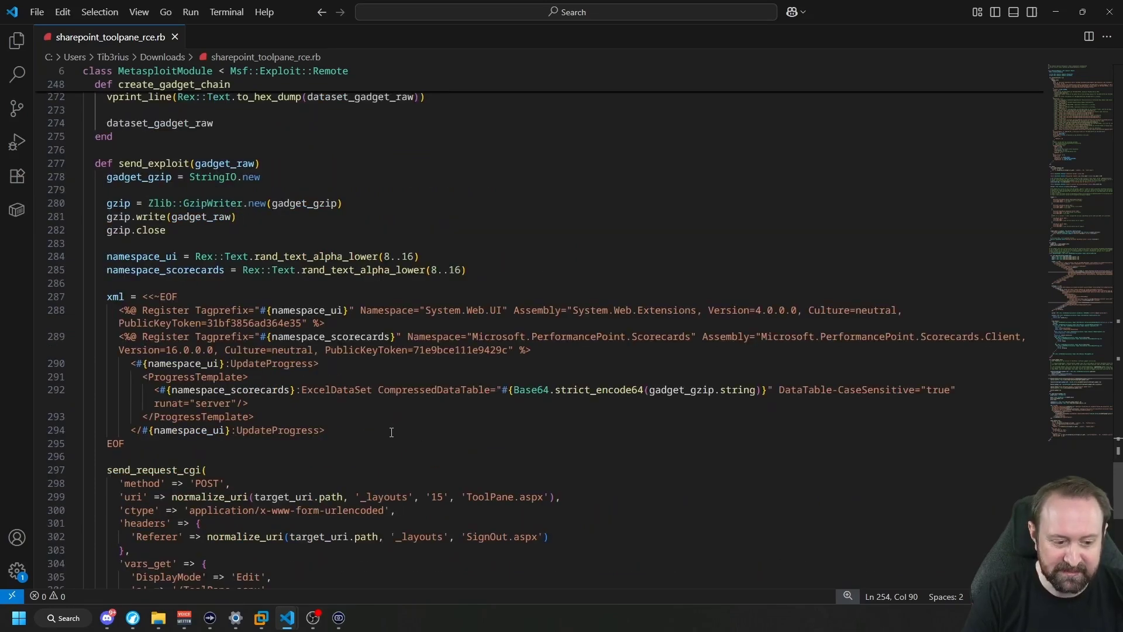
pyautogui.click(377, 403)
pyautogui.scroll(-5, 257, 266)
pyautogui.doubleClick(490, 290)
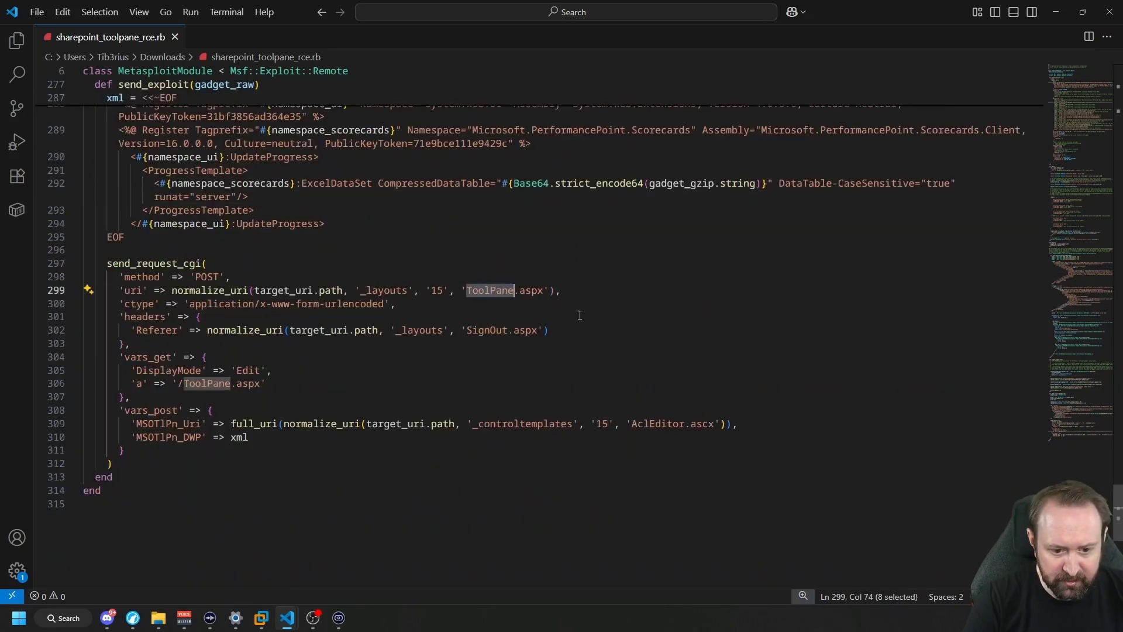
pyautogui.doubleClick(158, 330)
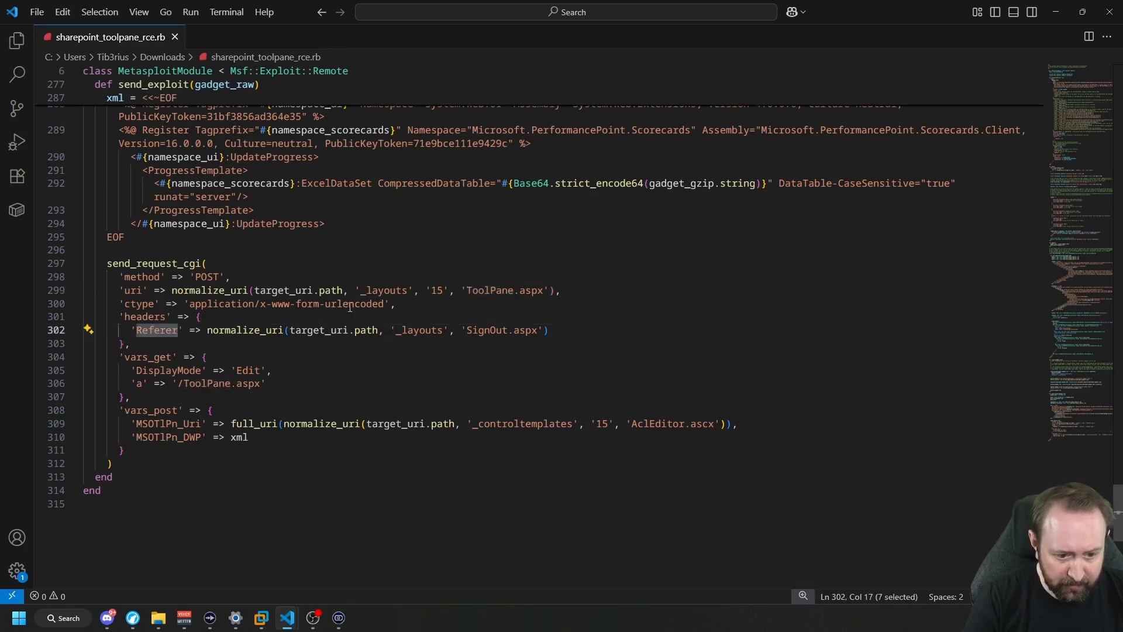
pyautogui.doubleClick(489, 334)
pyautogui.click(500, 356)
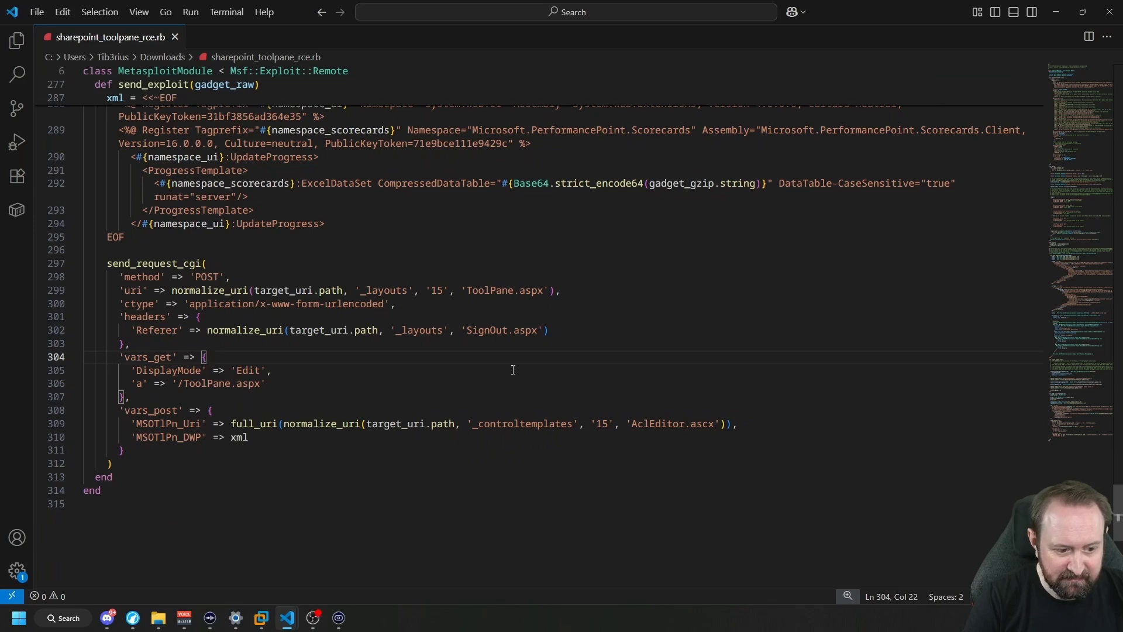
pyautogui.click(157, 436)
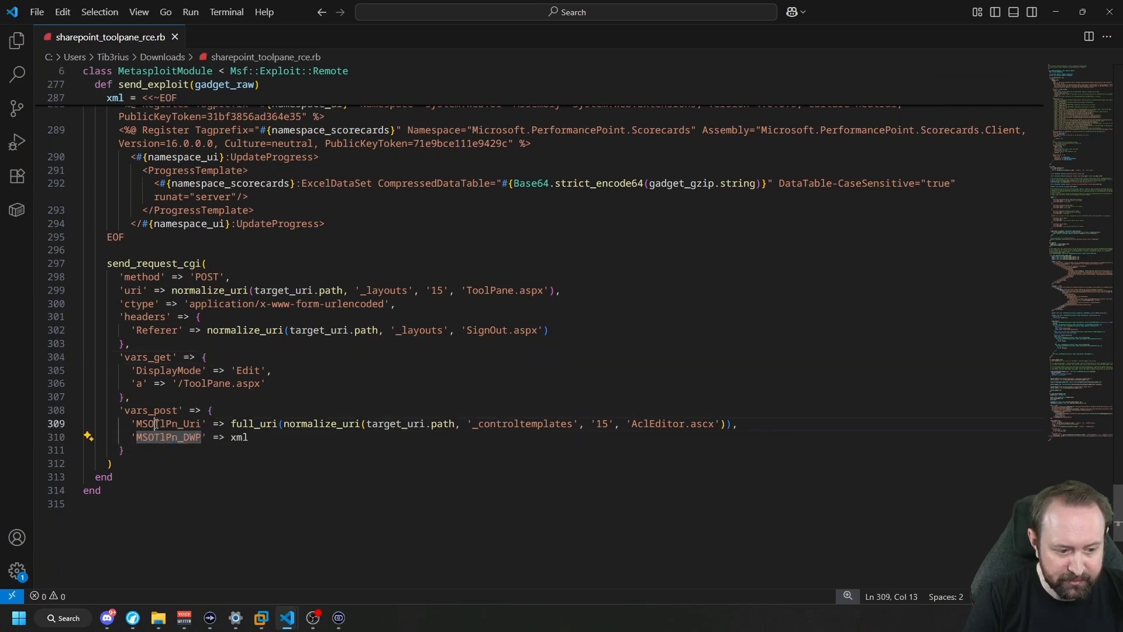
pyautogui.press('Up')
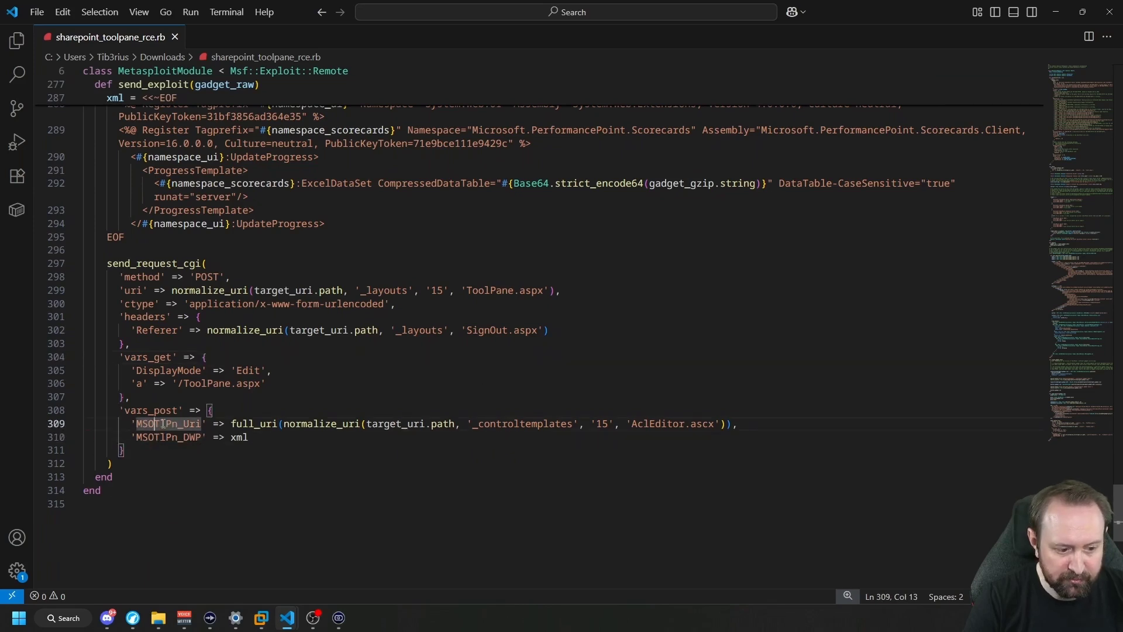
pyautogui.press('Down')
pyautogui.hotkey('ctrl', 'd')
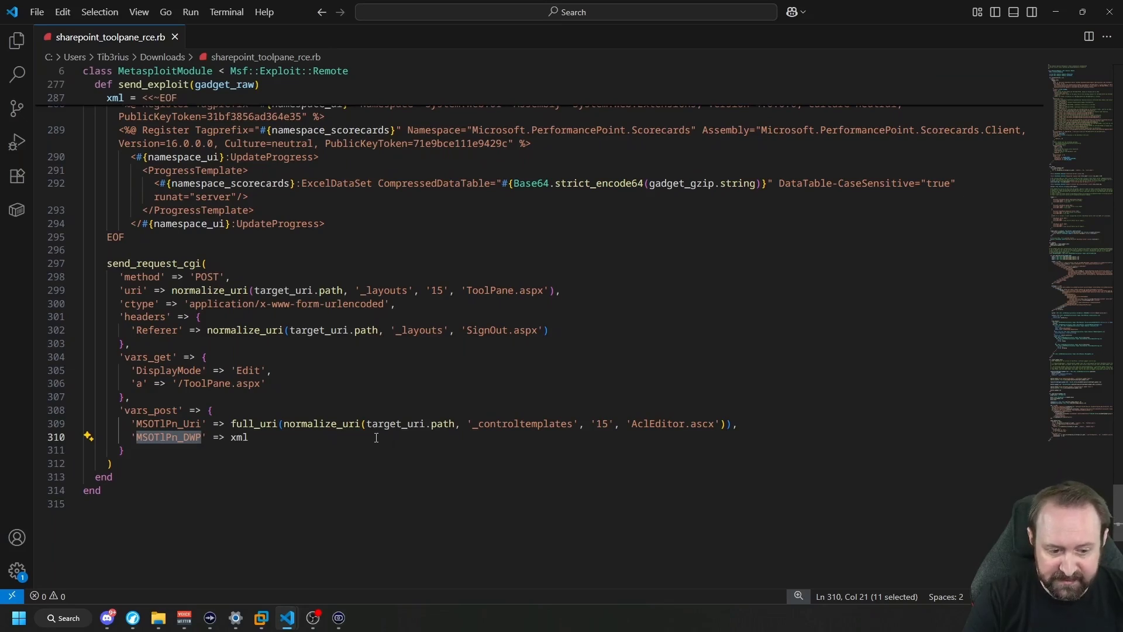
pyautogui.click(375, 438)
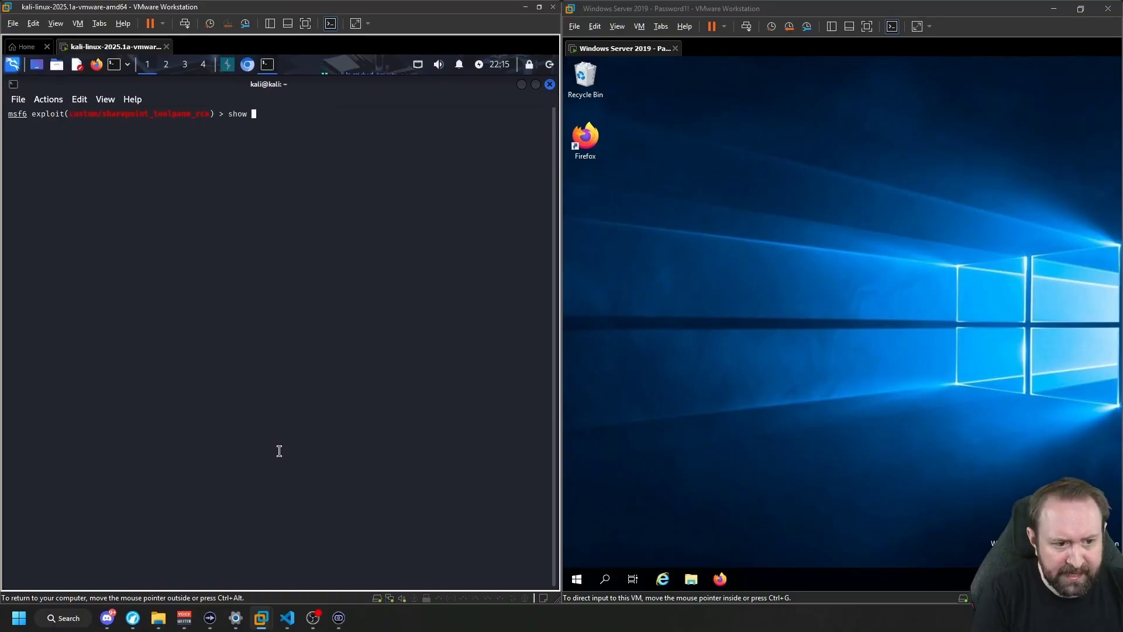
pyautogui.write('options')
# List module options, run the exploit, and migrate the Meterpreter session into process 3948
pyautogui.press('Return')
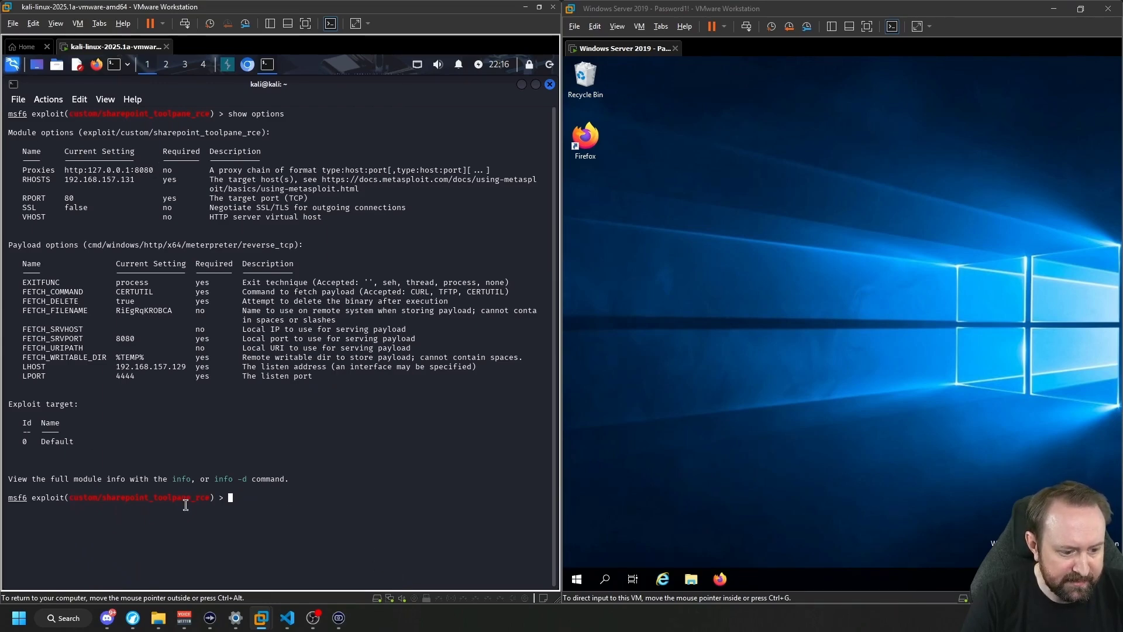
pyautogui.write('exploit')
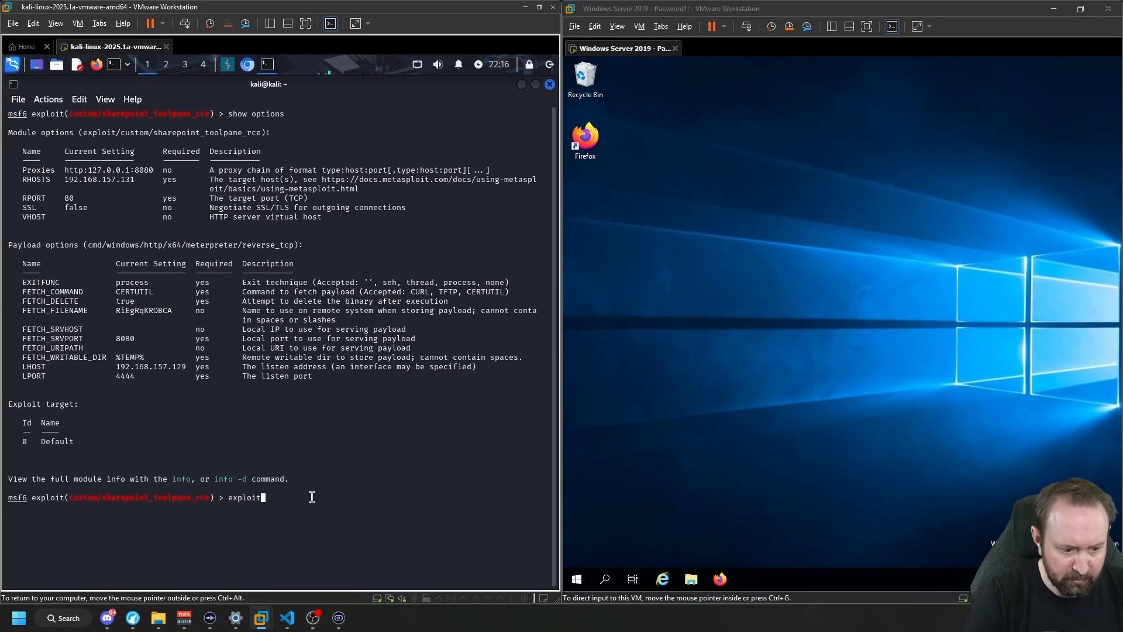
pyautogui.press('Return')
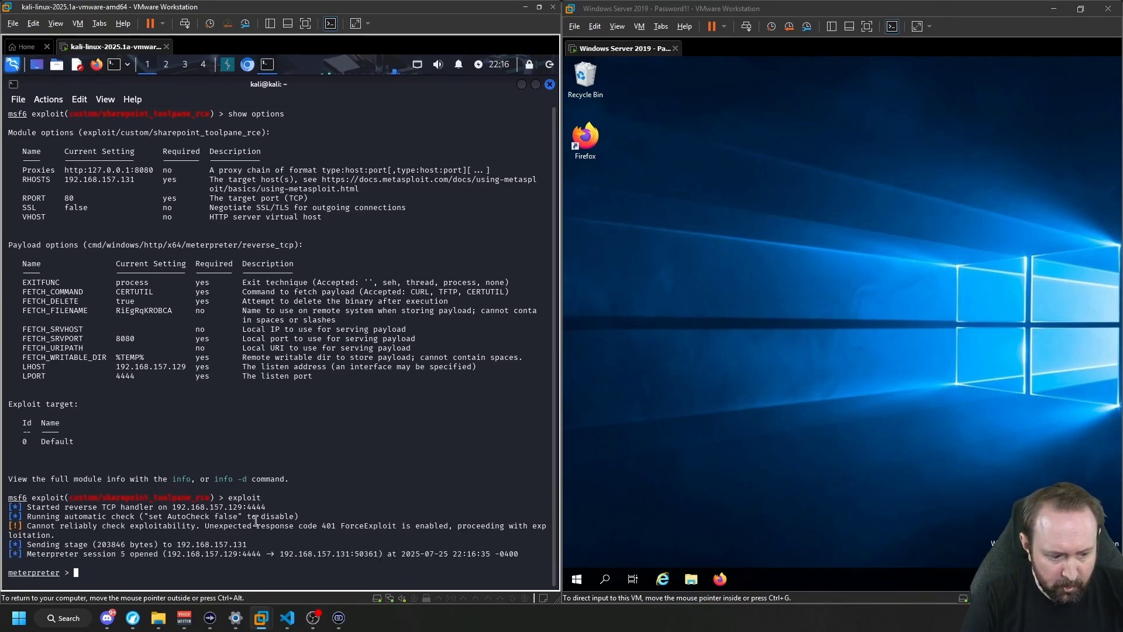
pyautogui.write('migr')
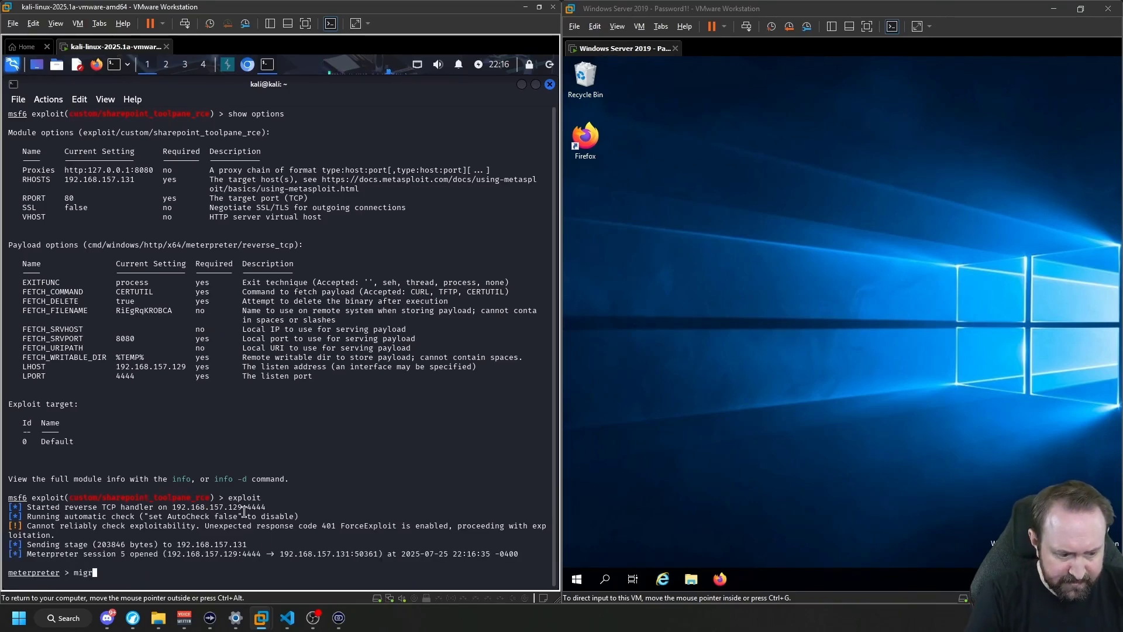
pyautogui.write('ate ')
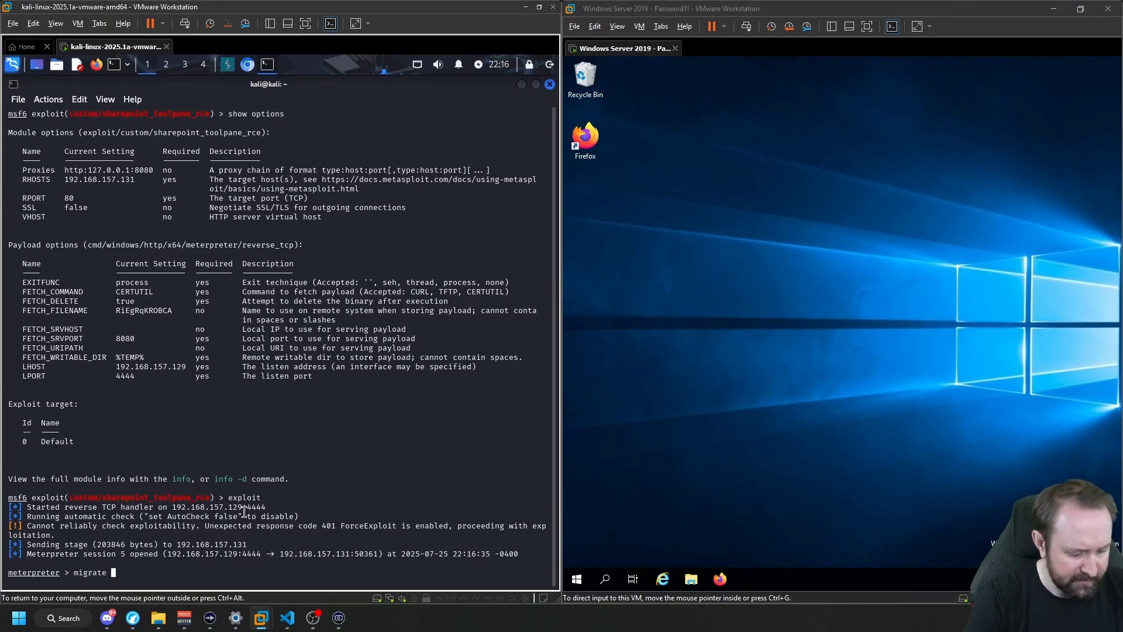
pyautogui.write('3948')
pyautogui.press('Return')
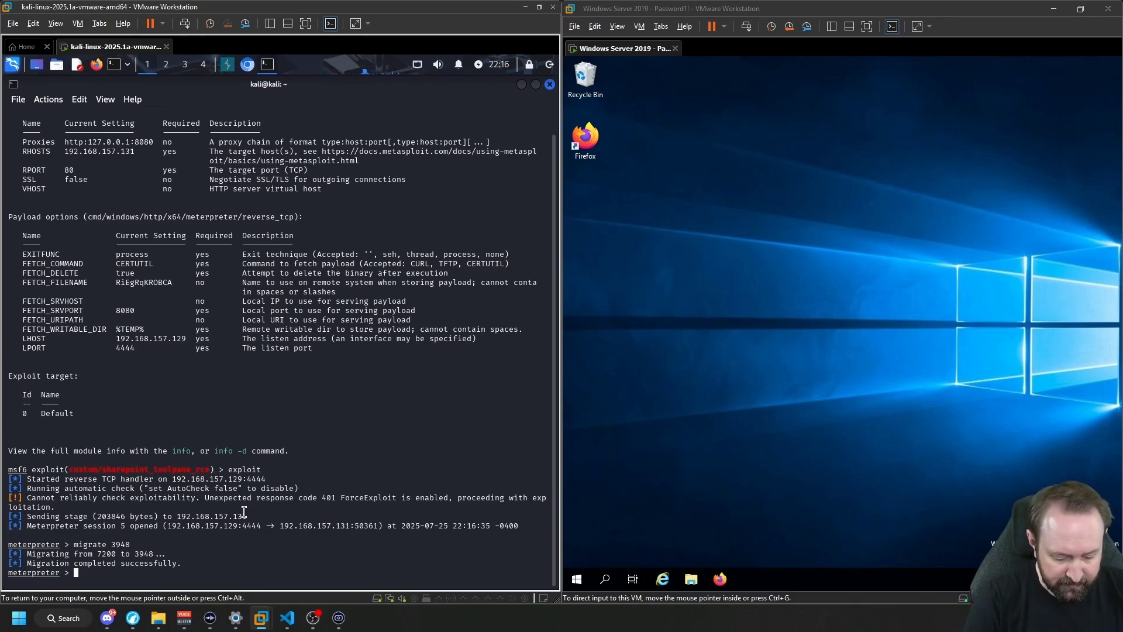
pyautogui.write('e')
# Recall and run execute -f calc.exe, then drag Calculator further onto the server desktop
pyautogui.hotkey('ctrl', 'r')
pyautogui.write('exe')
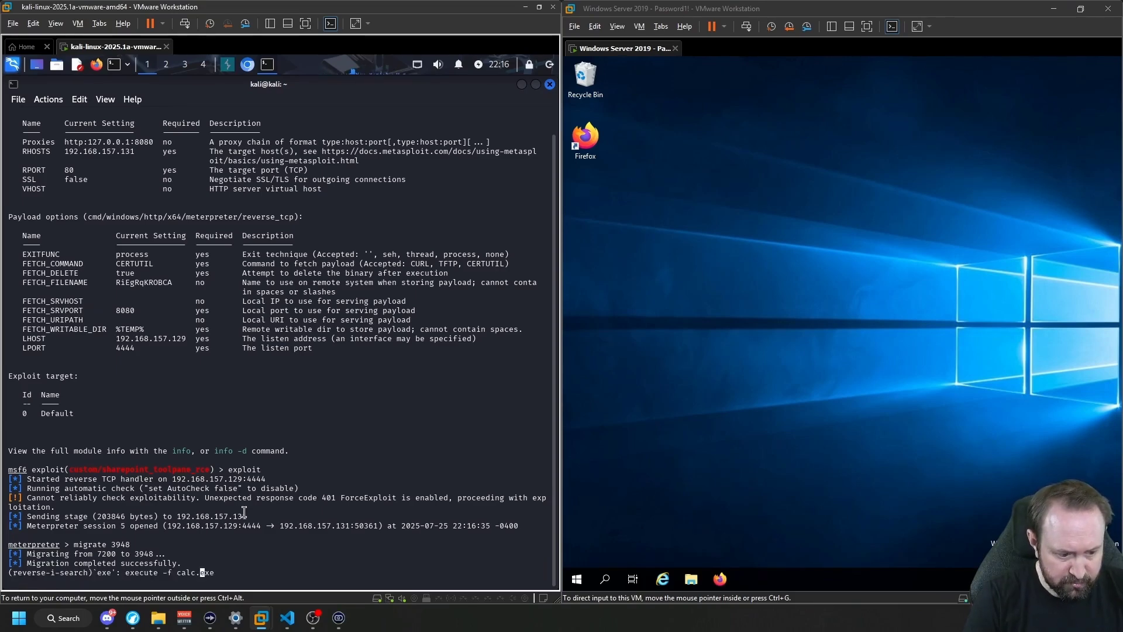
pyautogui.press('Return')
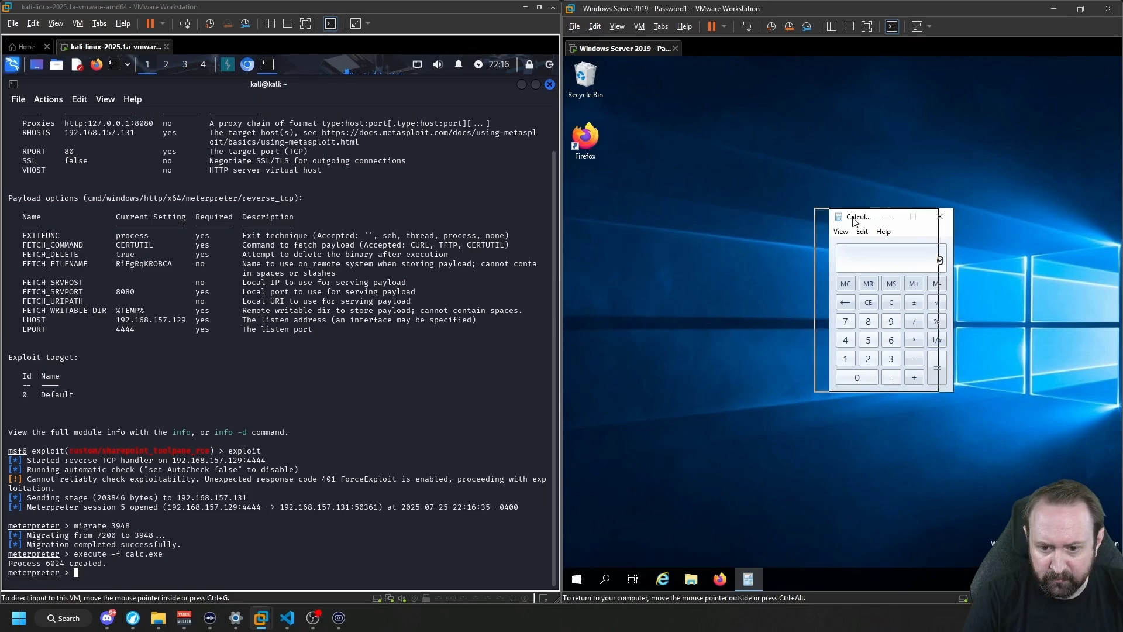
pyautogui.moveTo(855, 222); pyautogui.dragTo(678, 214)
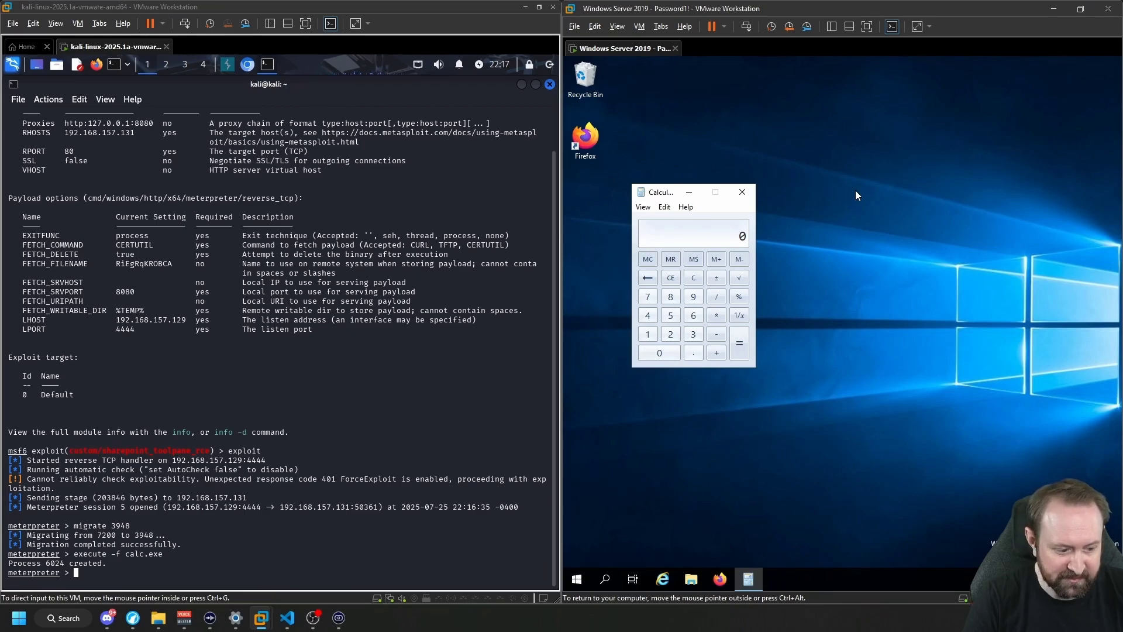
# Show Burp's HTTP history and select the POST to ToolPane.aspx with its raw request
pyautogui.click(227, 64)
pyautogui.click(221, 204)
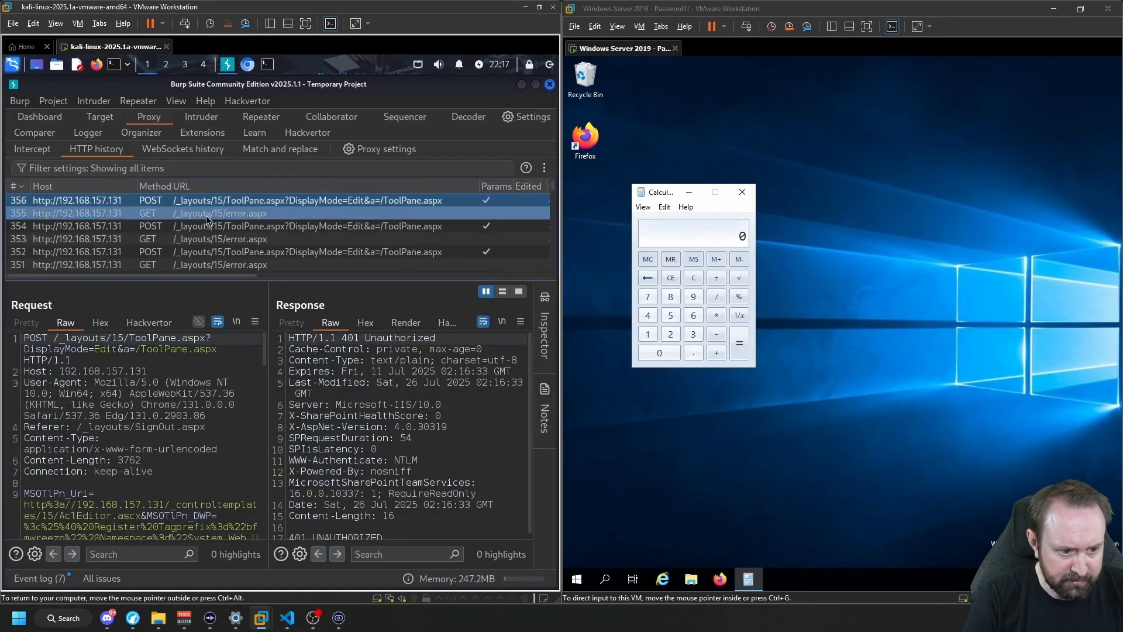
pyautogui.click(220, 211)
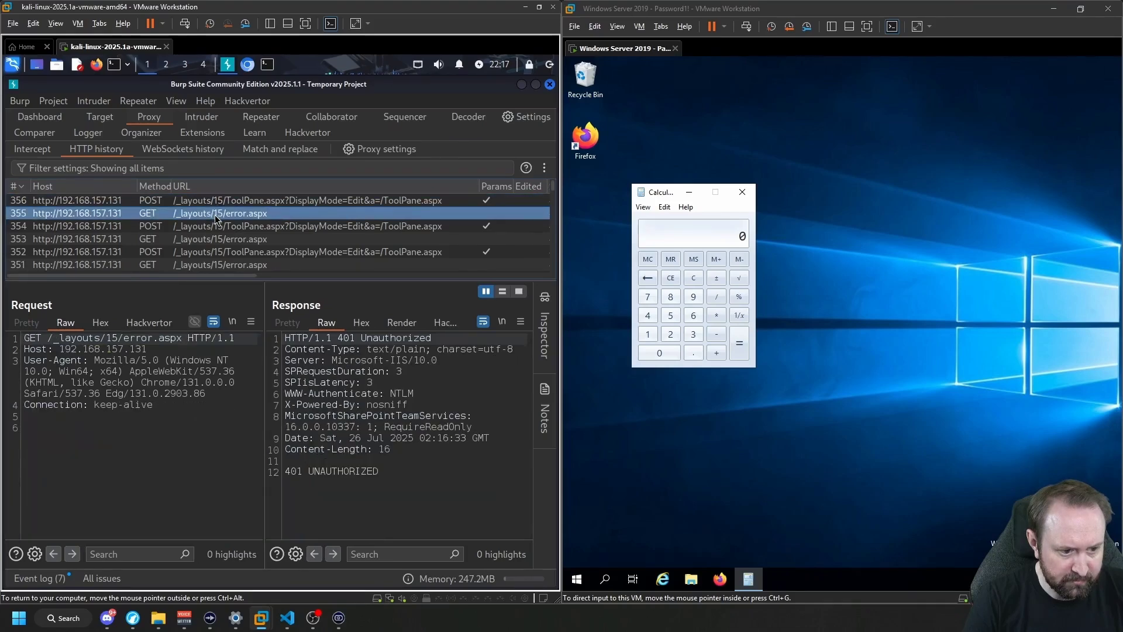
pyautogui.click(239, 205)
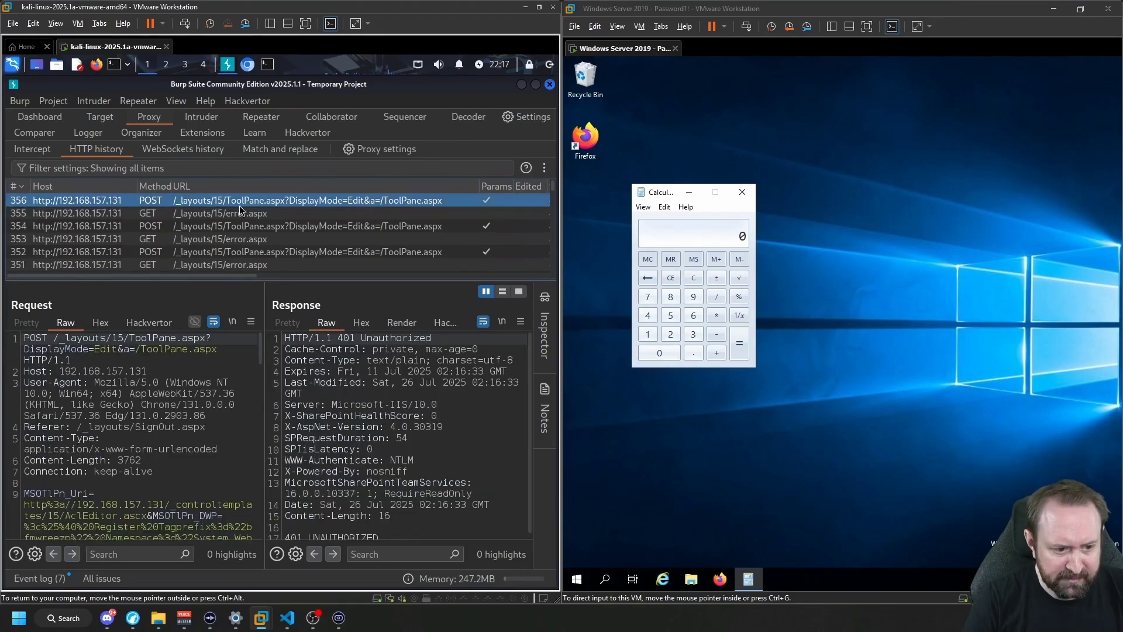
pyautogui.click(197, 202)
pyautogui.click(169, 384)
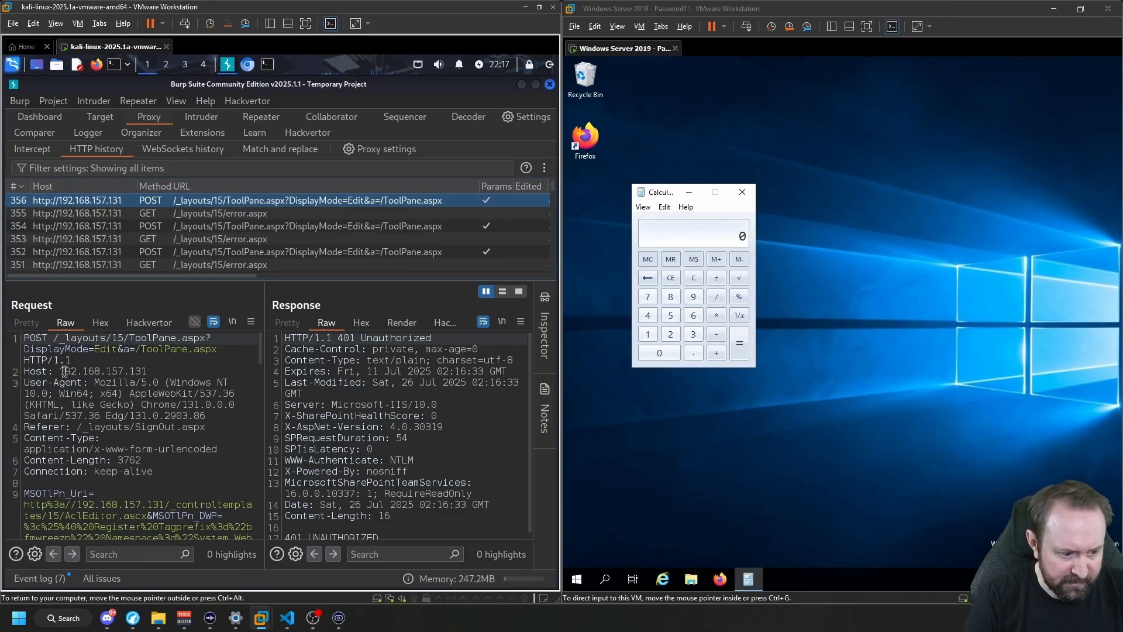
# Highlight the SignOut.aspx Referer header and 401 Unauthorized status, then select the request body
pyautogui.moveTo(206, 427); pyautogui.dragTo(24, 427)
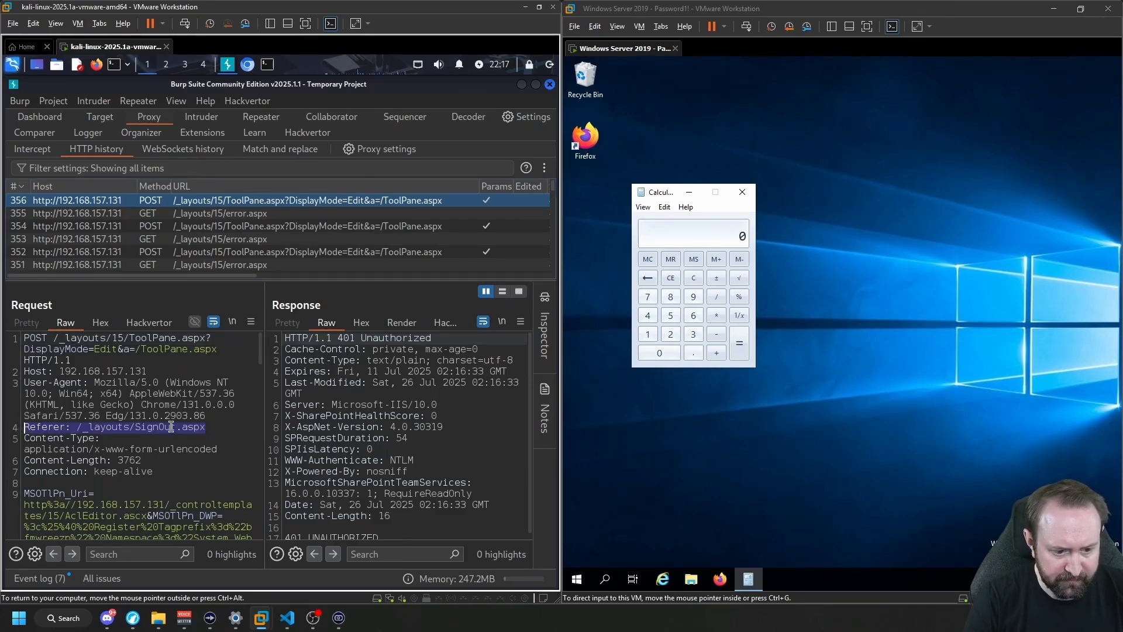
pyautogui.click(286, 423)
pyautogui.scroll(-1, 354, 406)
pyautogui.scroll(1, 354, 377)
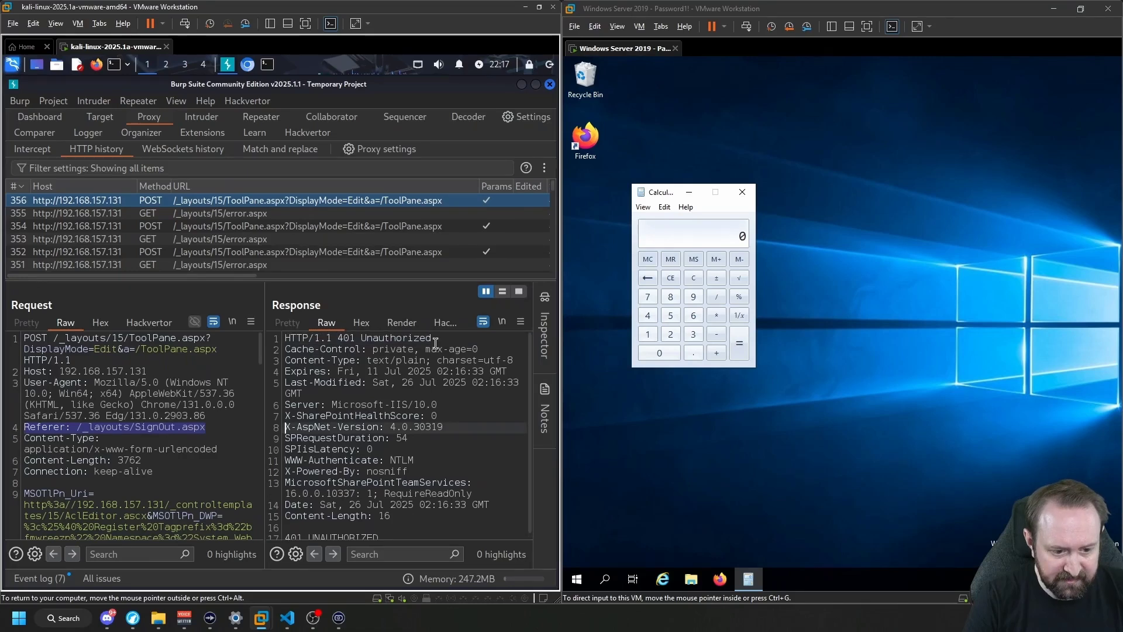
pyautogui.moveTo(433, 338)
pyautogui.mouseDown()
pyautogui.moveTo(332, 338)
pyautogui.moveTo(434, 341)
pyautogui.mouseUp()
pyautogui.click(391, 387)
pyautogui.click(434, 341)
pyautogui.scroll(-1, 427, 439)
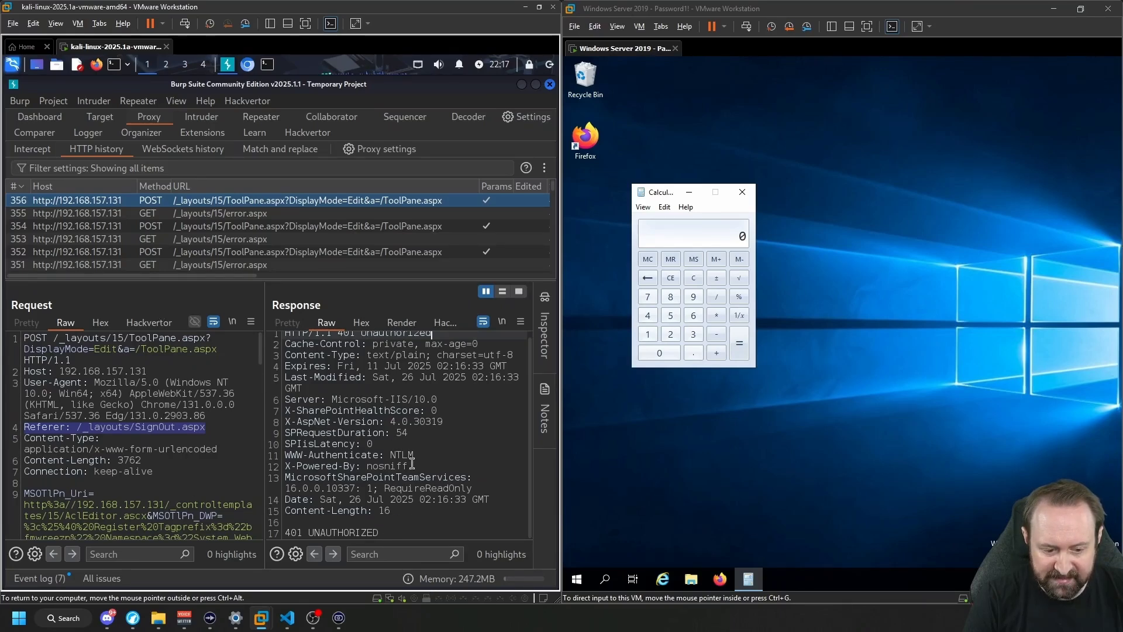
pyautogui.scroll(-5, 152, 414)
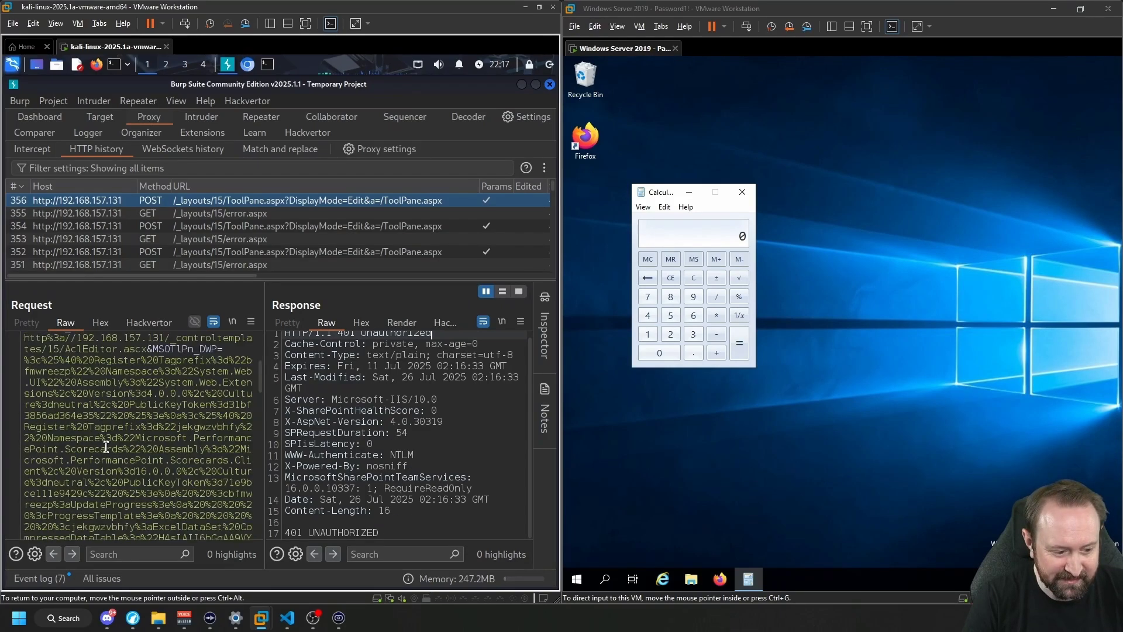
pyautogui.scroll(-3, 152, 414)
pyautogui.scroll(-5, 152, 415)
pyautogui.click(151, 414)
pyautogui.hotkey('ctrl', 'a')
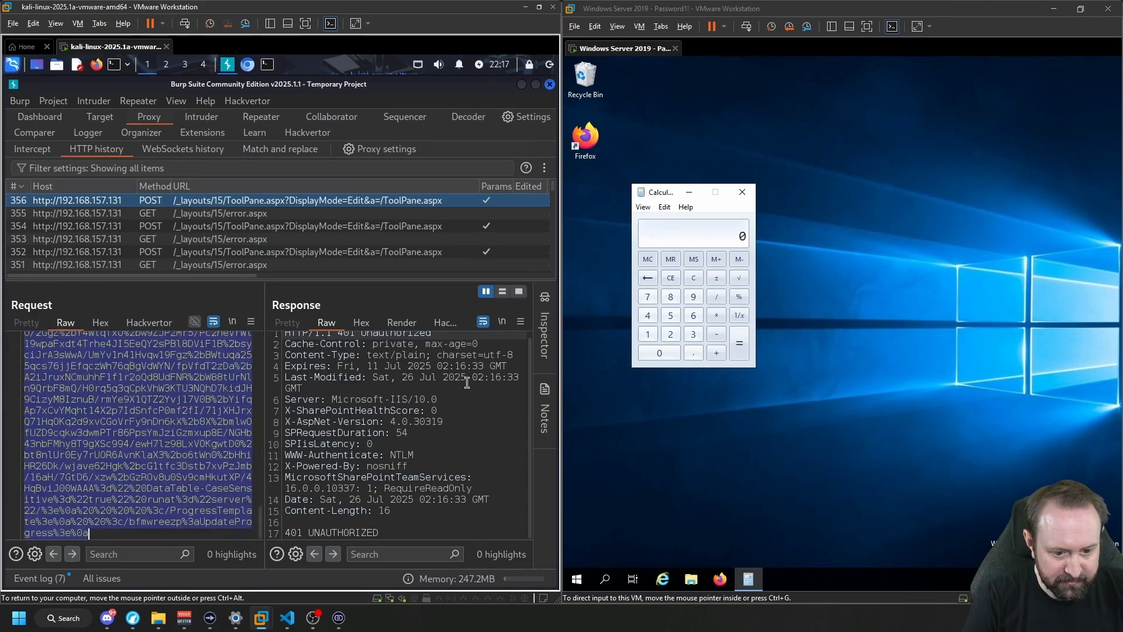
# URL-decode the request body in Inspector and expand the full ExcelDataSet Base64 payload
pyautogui.click(545, 335)
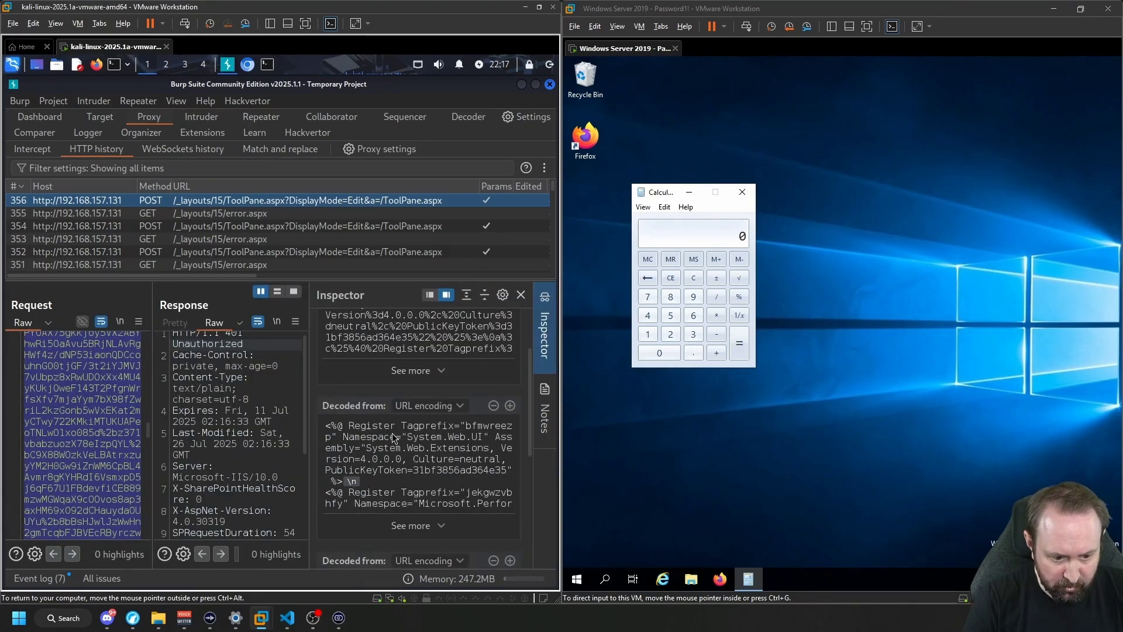
pyautogui.scroll(-3, 83, 430)
pyautogui.scroll(-3, 84, 431)
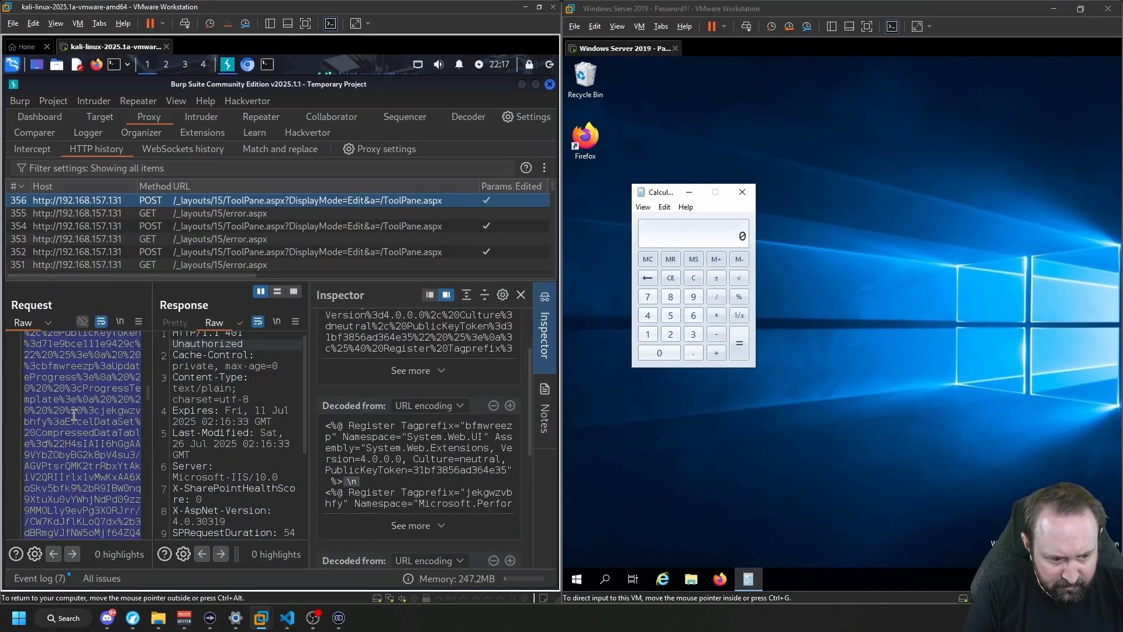
pyautogui.scroll(-3, 84, 430)
pyautogui.scroll(-1, 440, 472)
pyautogui.click(421, 482)
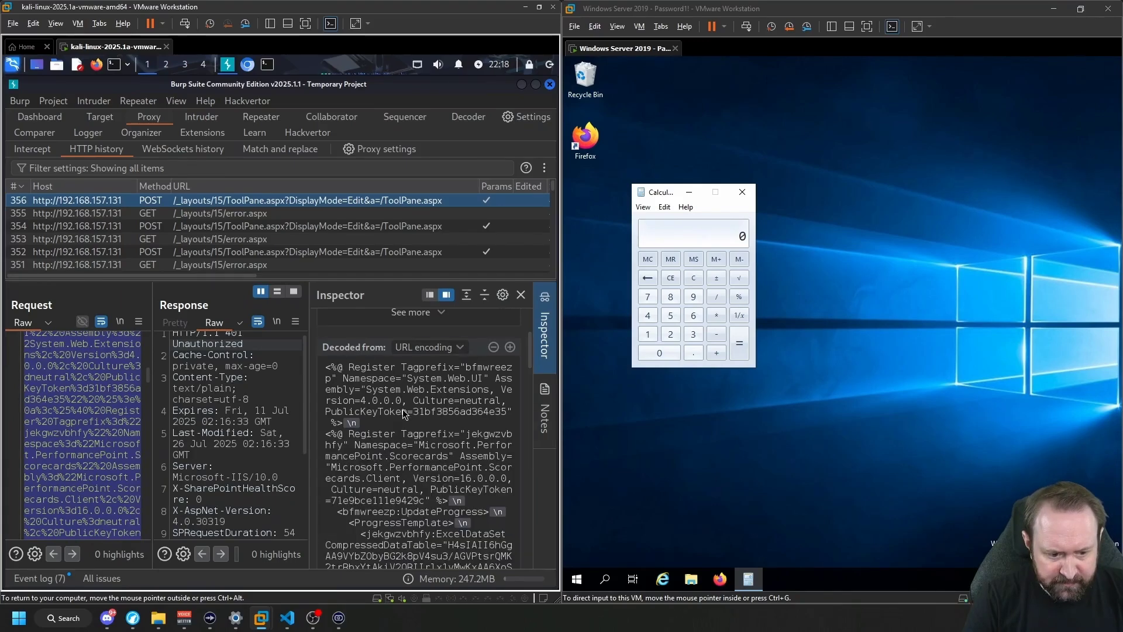
pyautogui.scroll(-2, 403, 410)
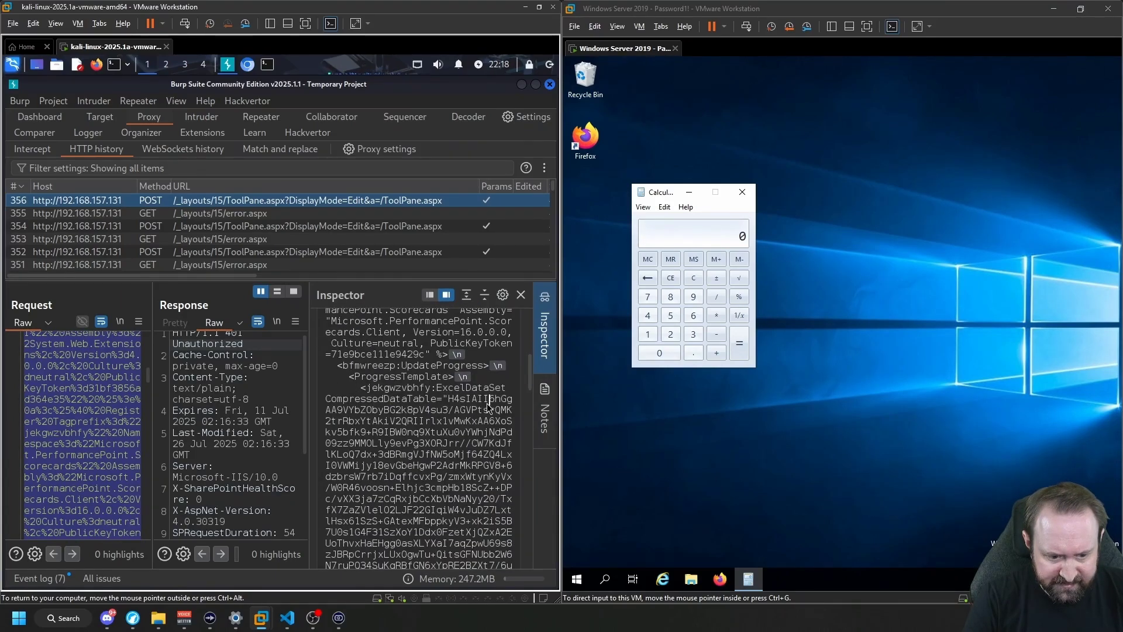
pyautogui.scroll(-1, 471, 435)
pyautogui.moveTo(448, 398)
pyautogui.mouseDown()
pyautogui.moveTo(471, 431)
pyautogui.moveTo(455, 478)
pyautogui.moveTo(495, 533)
pyautogui.mouseUp()
pyautogui.scroll(-3, 472, 439)
pyautogui.scroll(-3, 466, 448)
pyautogui.scroll(-3, 461, 461)
pyautogui.scroll(-3, 456, 474)
pyautogui.scroll(-5, 455, 477)
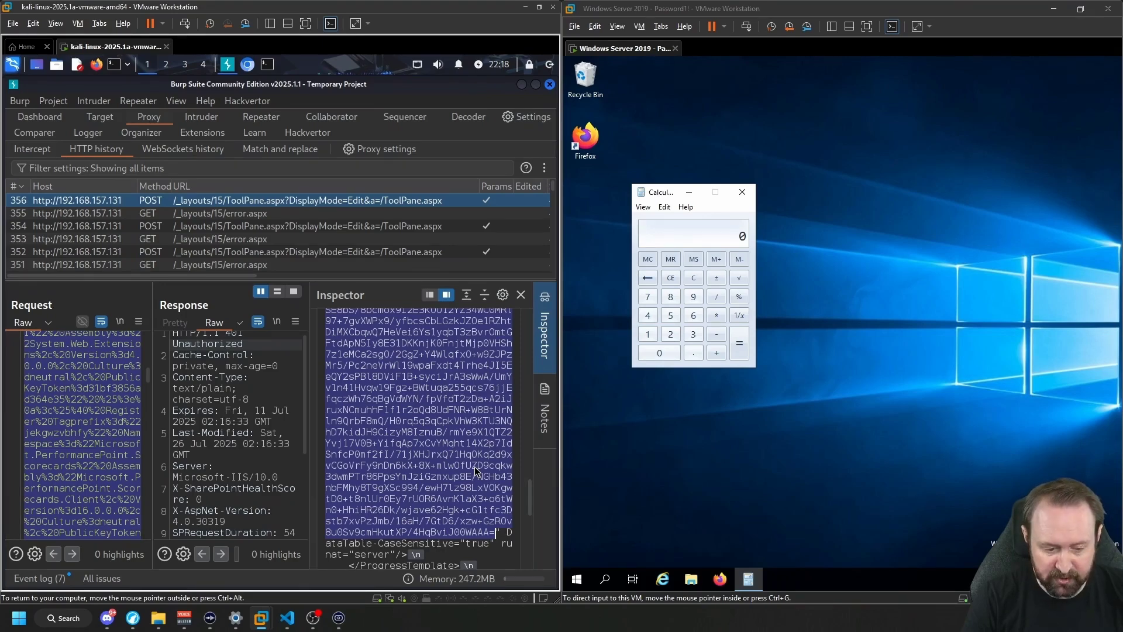
pyautogui.scroll(5, 454, 452)
pyautogui.scroll(5, 448, 514)
pyautogui.scroll(-3, 447, 512)
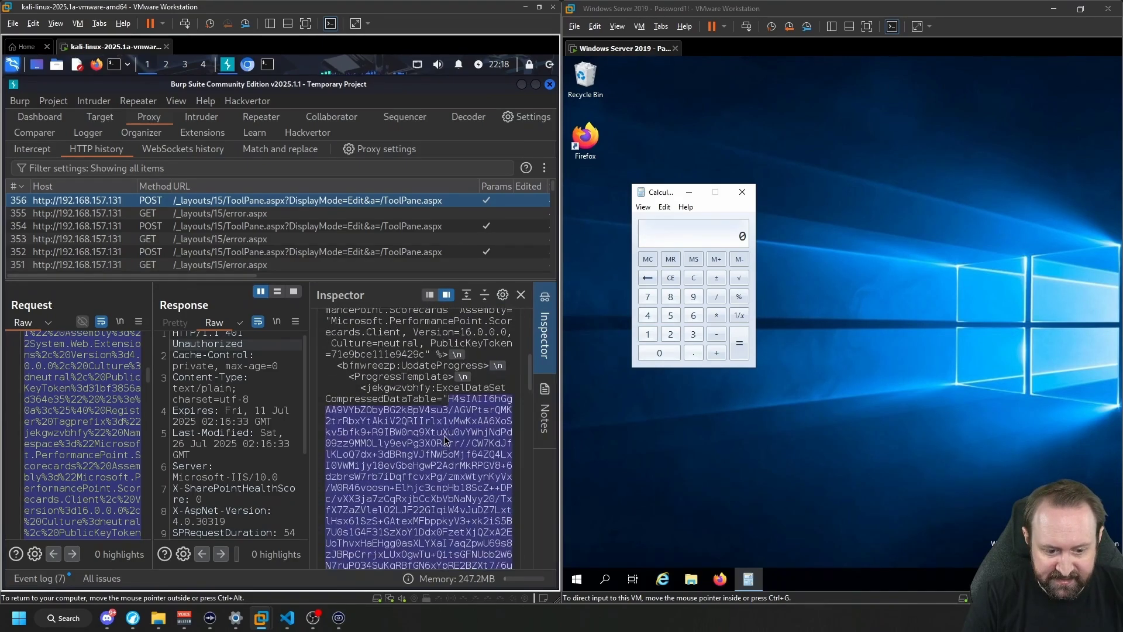
pyautogui.scroll(-3, 444, 435)
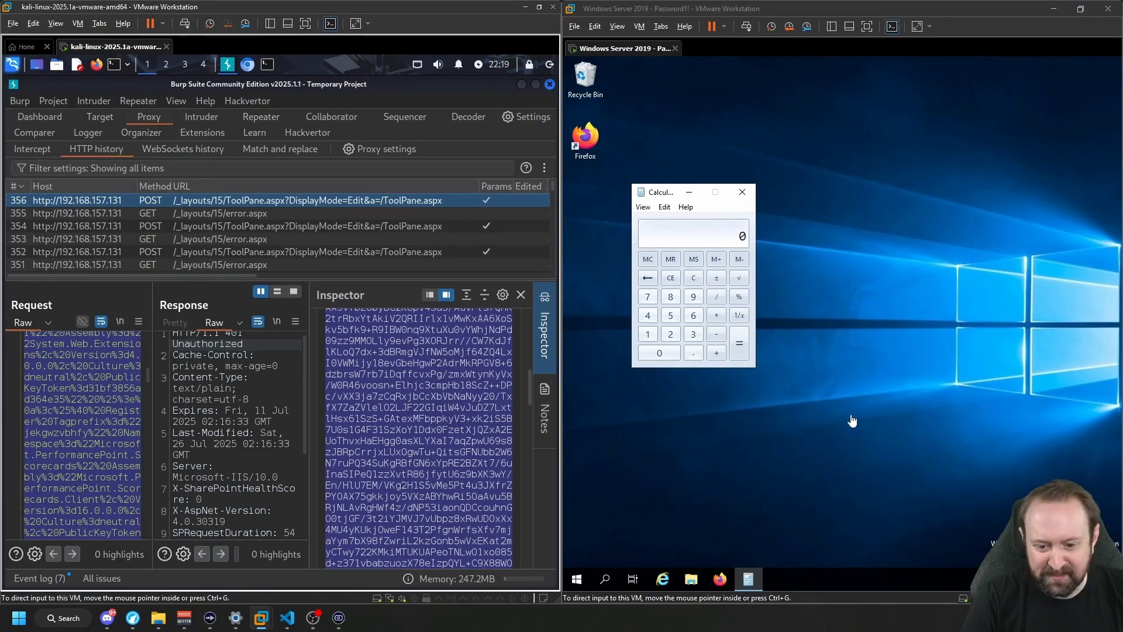
pyautogui.click(745, 438)
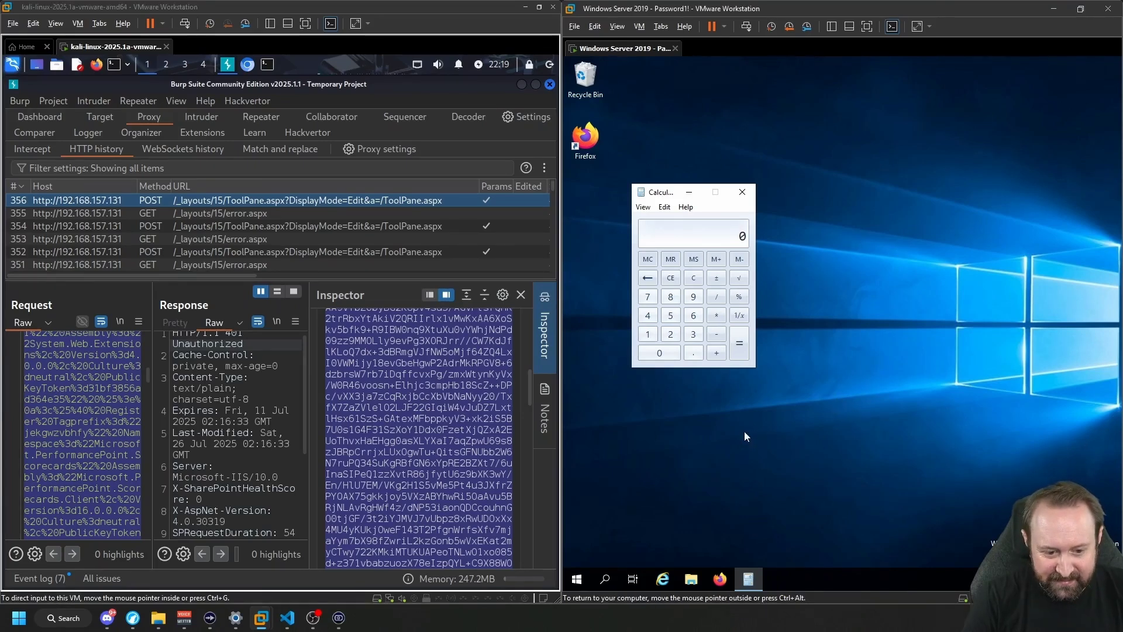